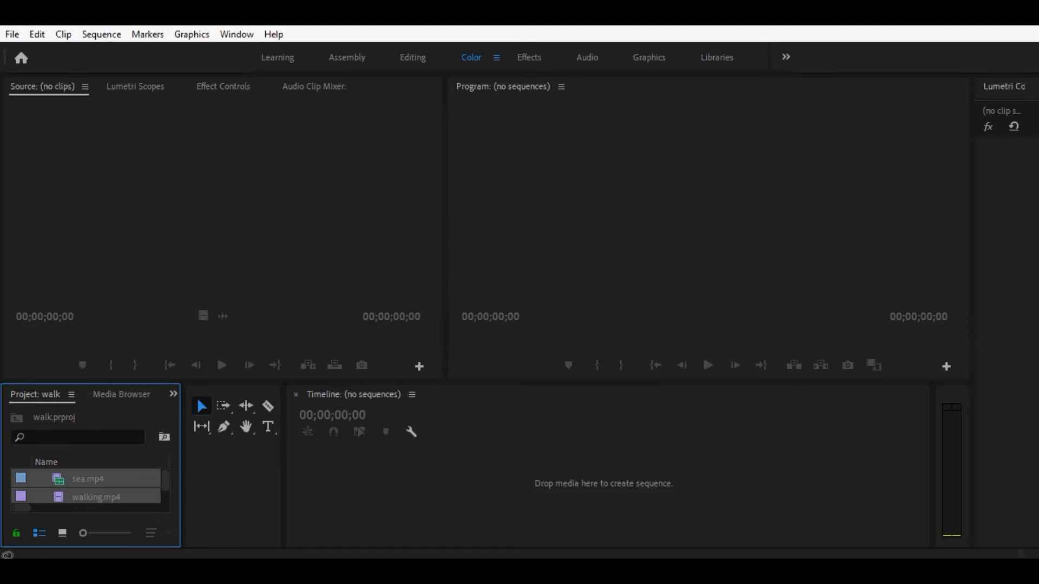
- Create a sequence from walking.mp4 in the empty timeline and set the Program monitor zoom to 25%
left_click(233, 481)
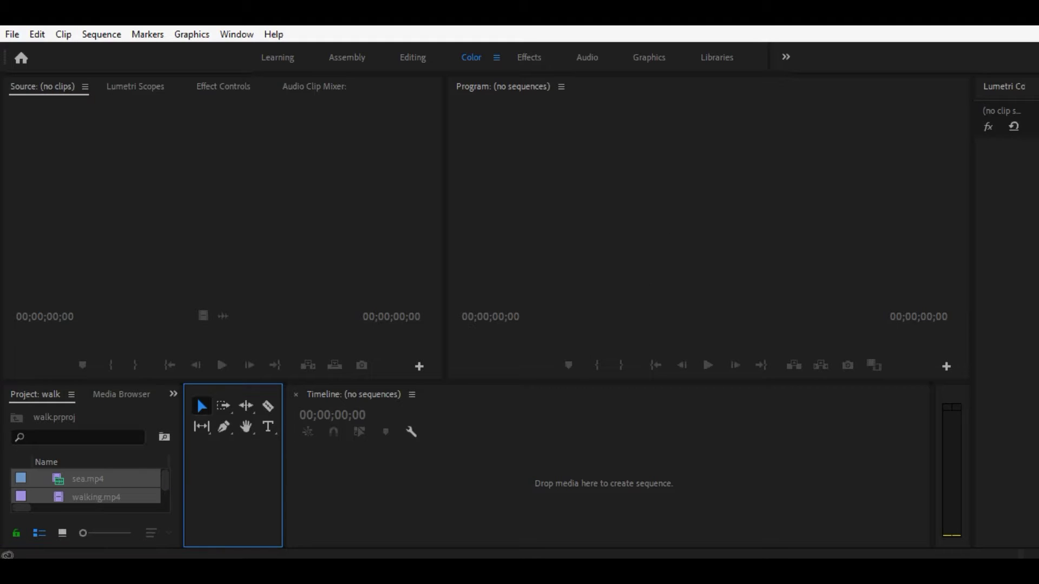
left_click(108, 519)
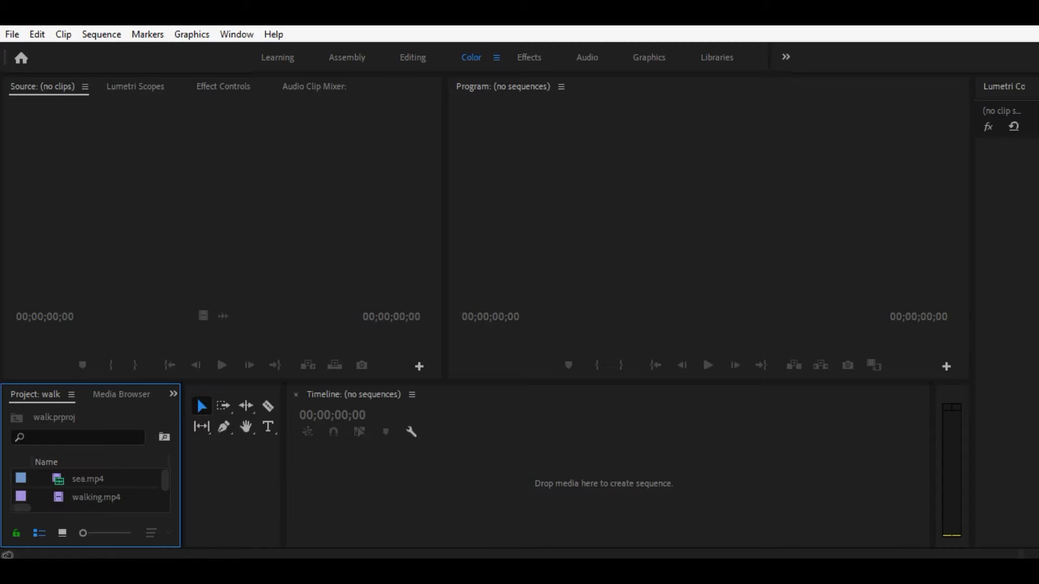
left_click(96, 497)
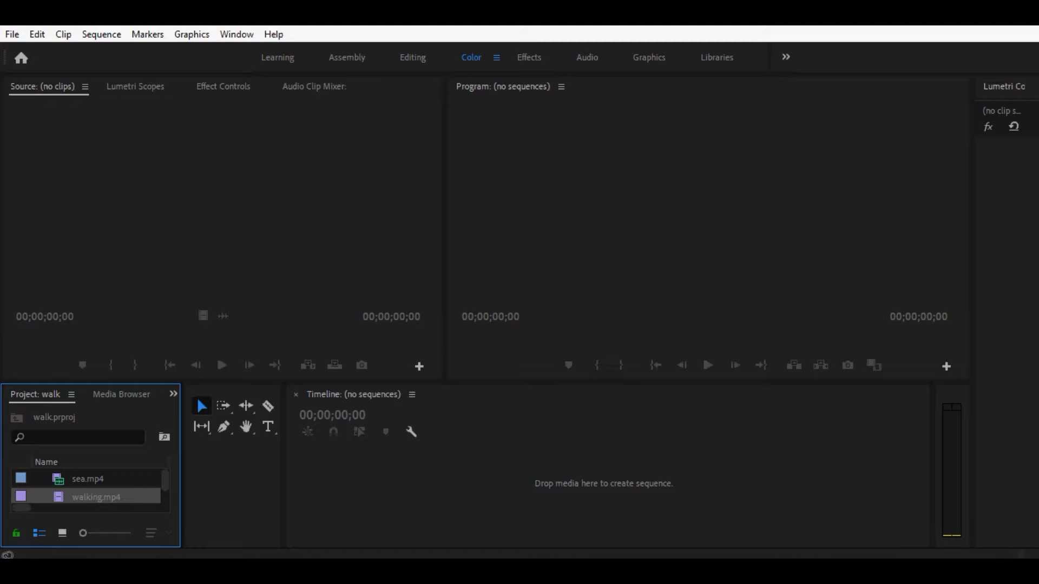
left_click_drag(97, 498, 487, 476)
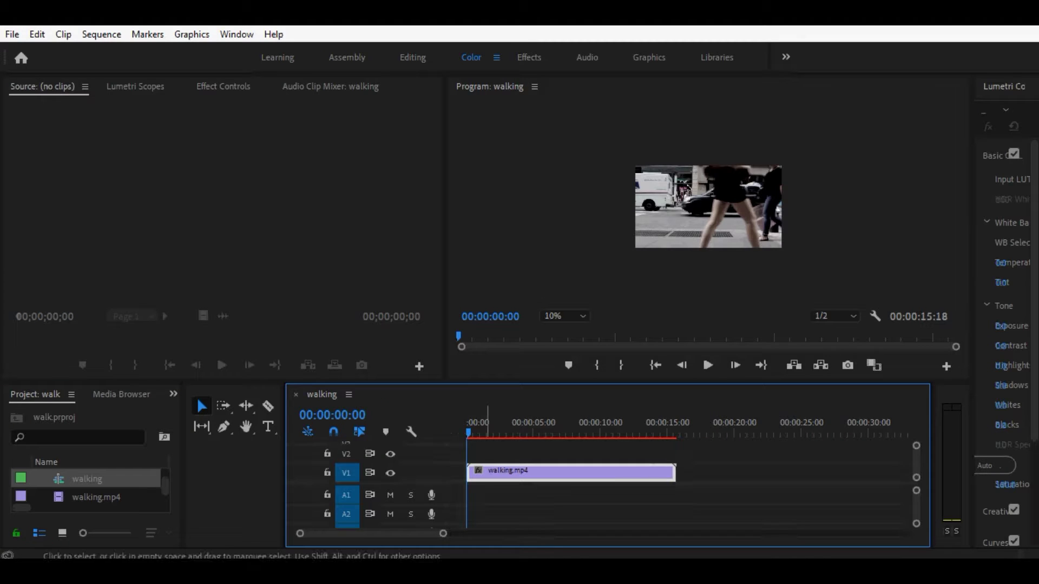
left_click(564, 316)
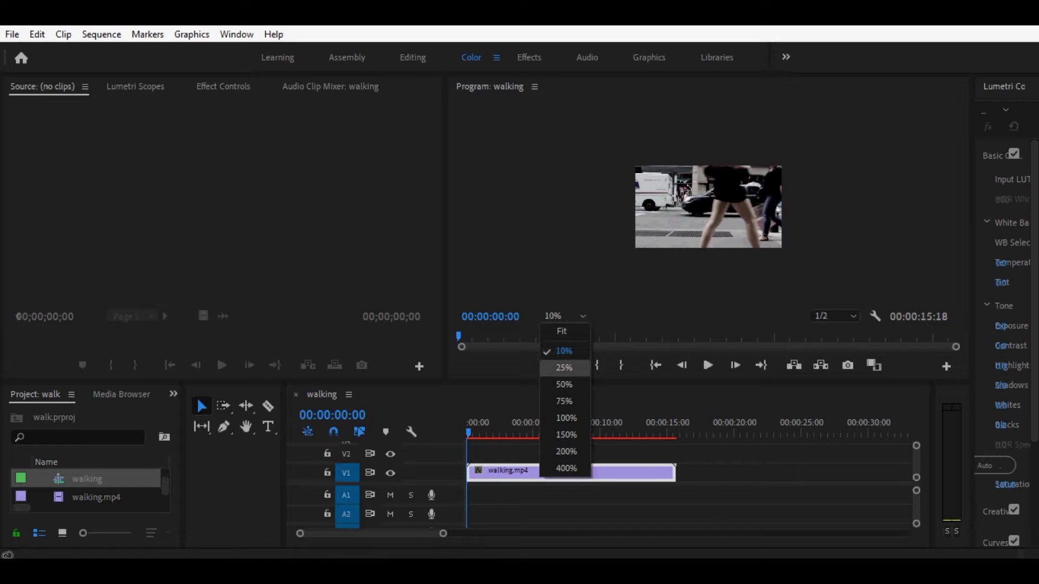
left_click(564, 368)
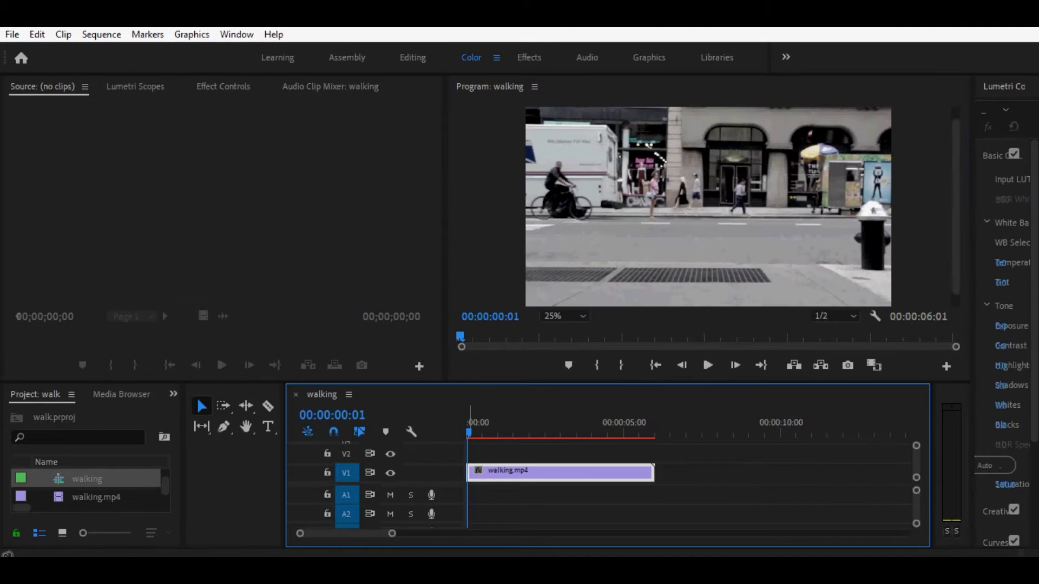
- Play the clip and park the playhead at 00:00:01:03, where background shows behind the passing leg
key("space")
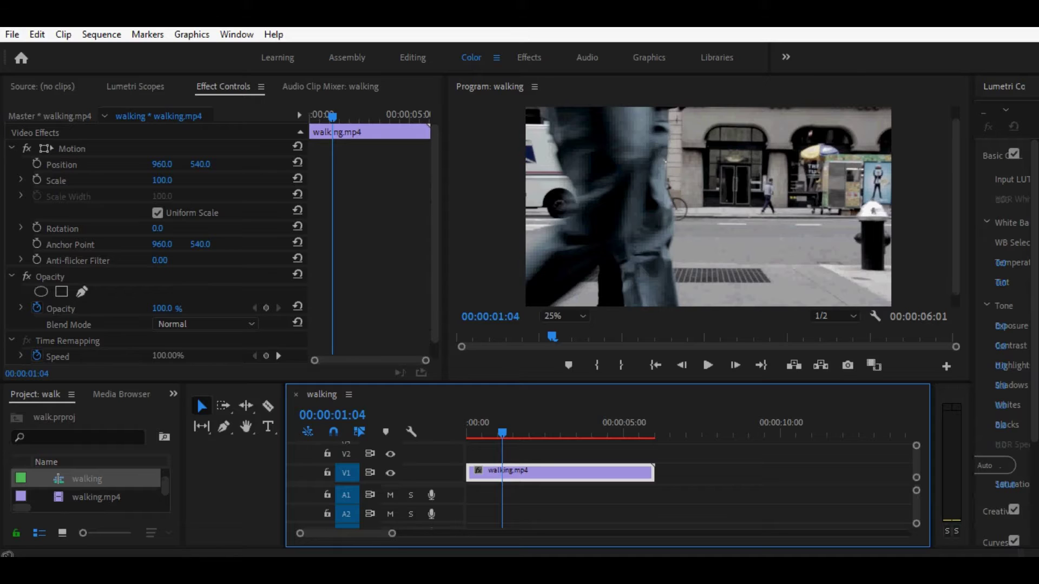
key("Left")
key("Left")
key("Right")
key("Right")
key("Left")
key("Left")
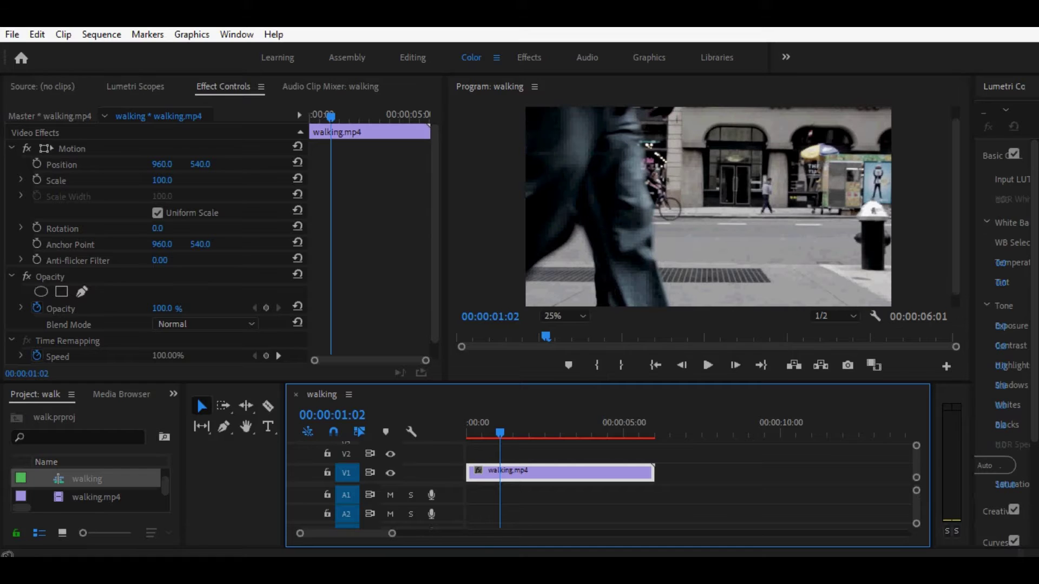
key("Right")
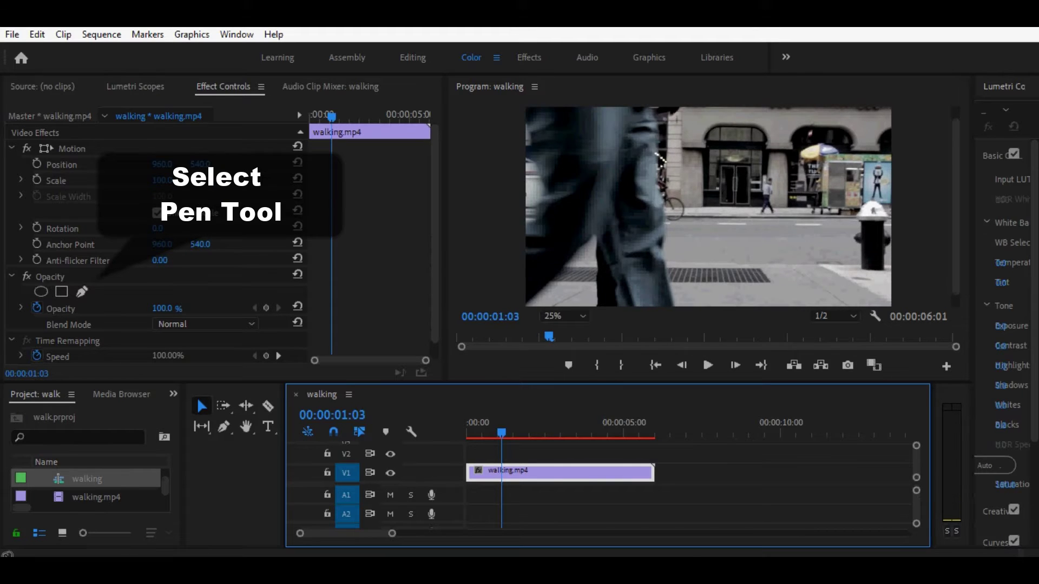
- Draw a closed freeform opacity mask with the Pen tool around the background between the frame's left edge and the leg
left_click(82, 292)
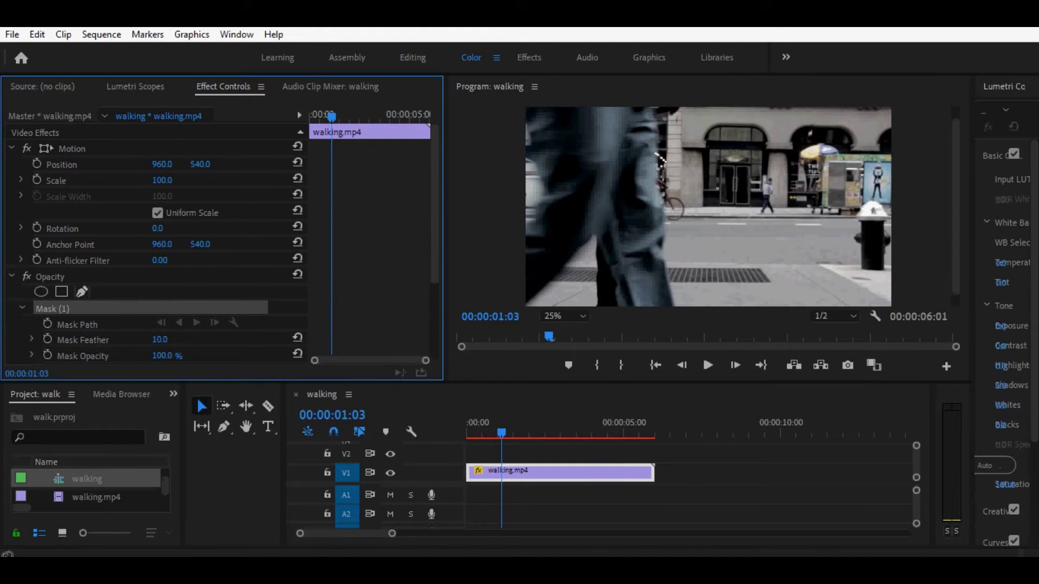
scroll(157, 243, "down", 5)
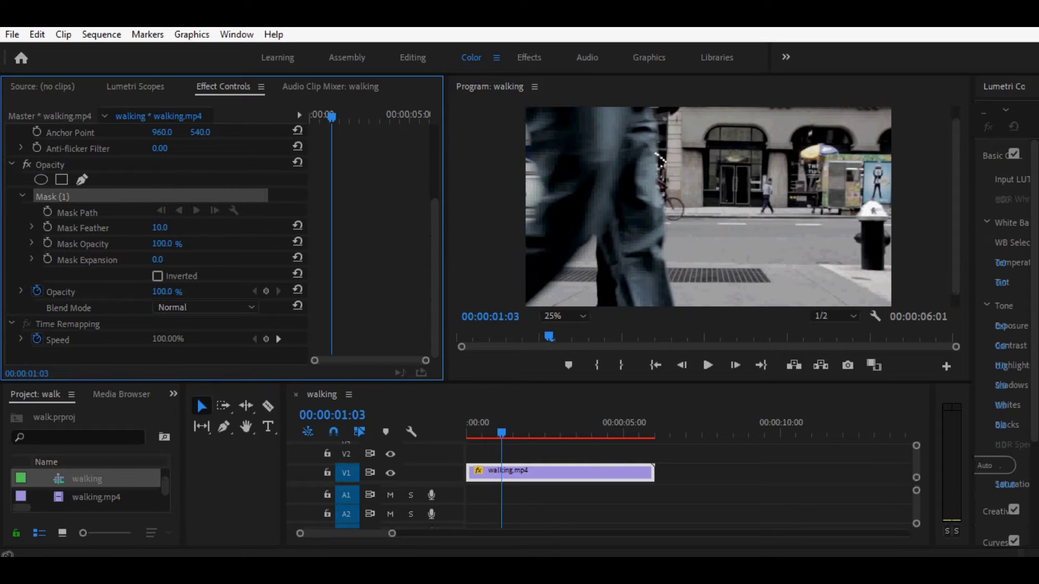
left_click(666, 205)
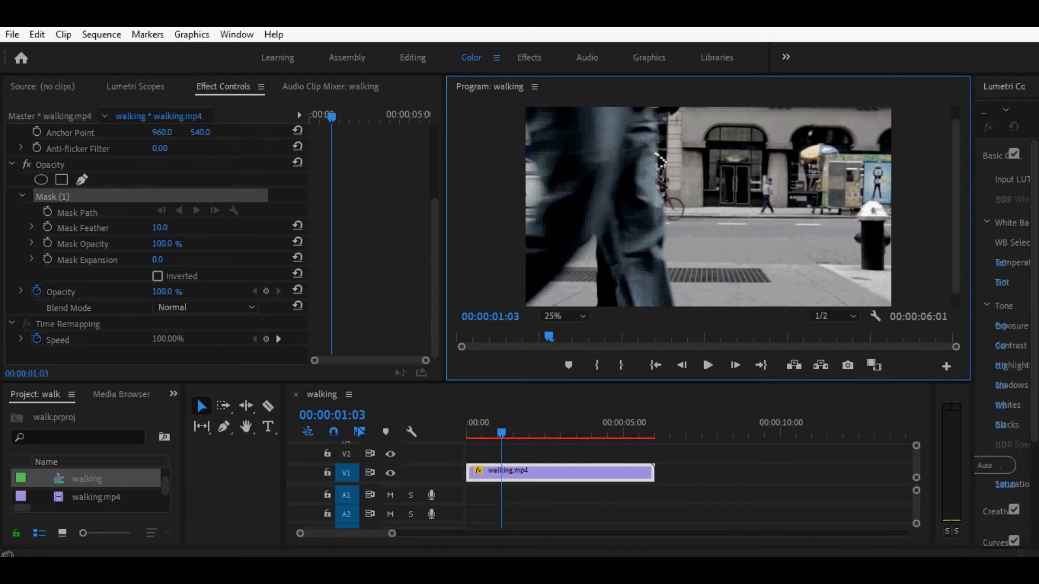
left_click(533, 150)
left_click(548, 194)
left_click(536, 214)
left_click(520, 229)
left_click(513, 109)
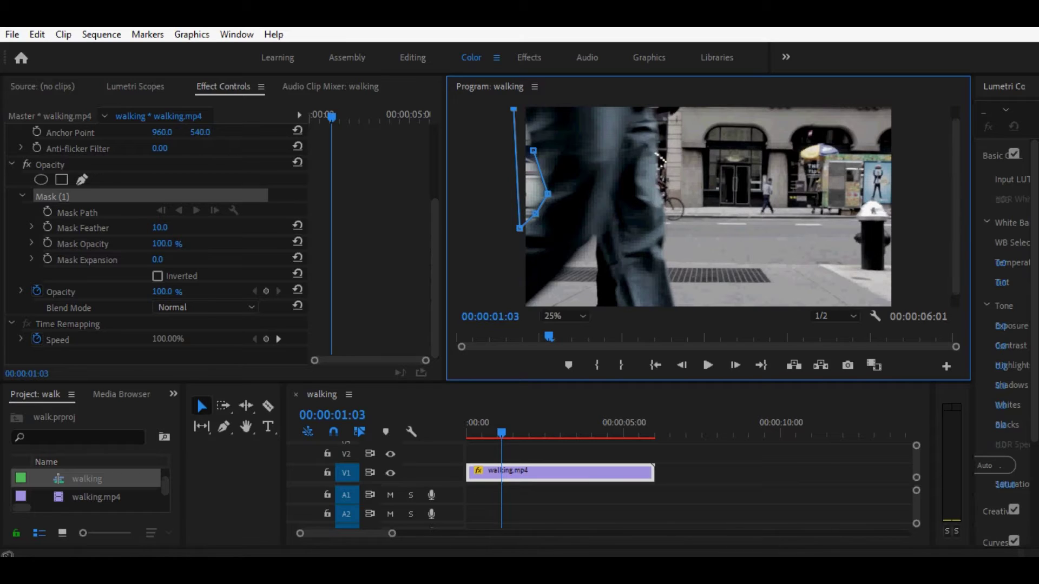
left_click(533, 151)
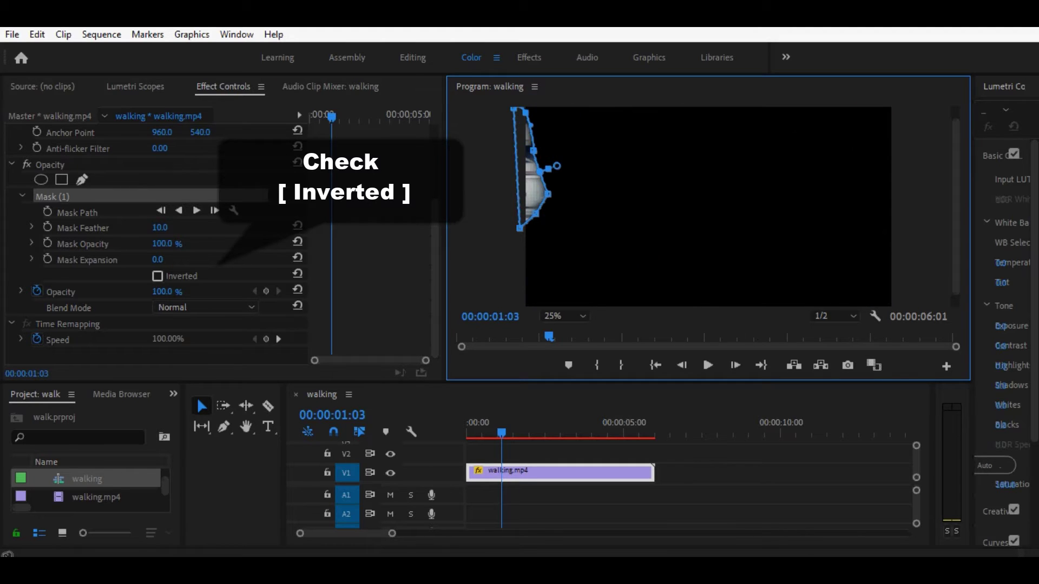
- Invert the opacity mask and move its lowest point slightly down and inward against the leg
left_click(157, 276)
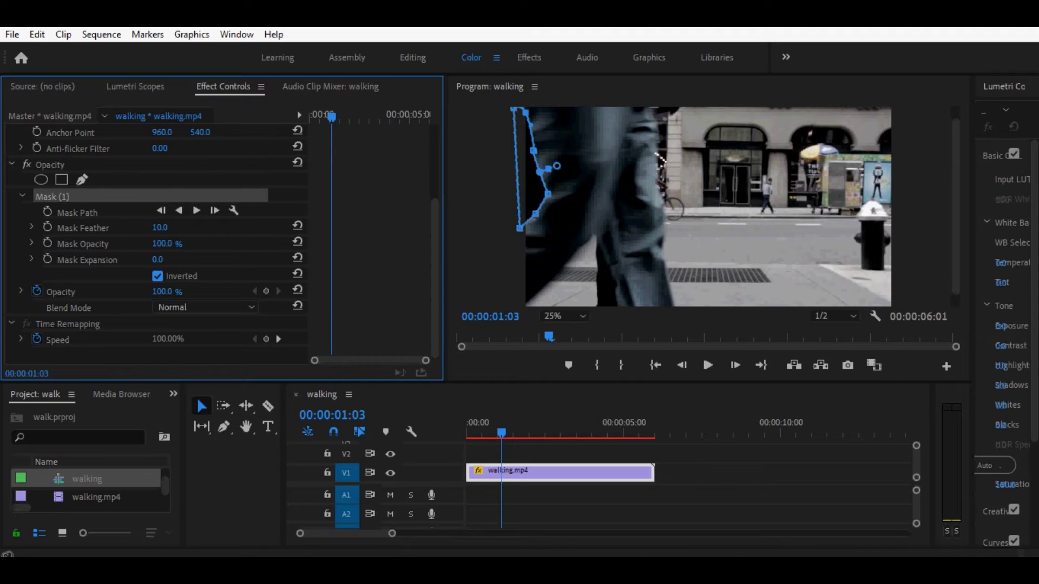
left_click(530, 162)
left_click_drag(519, 228, 524, 234)
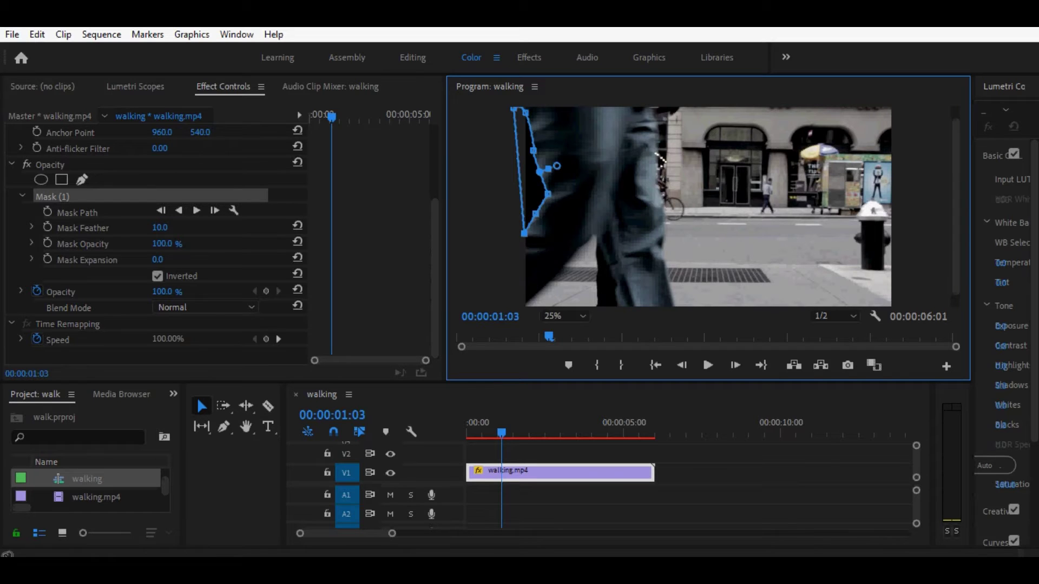
mouse_move(523, 234)
left_mouse_down()
mouse_move(514, 231)
mouse_move(524, 234)
left_mouse_up()
- Enable keyframing for the mask's Path, Feather, Opacity and Expansion at 00:00:01:03
left_click(47, 212)
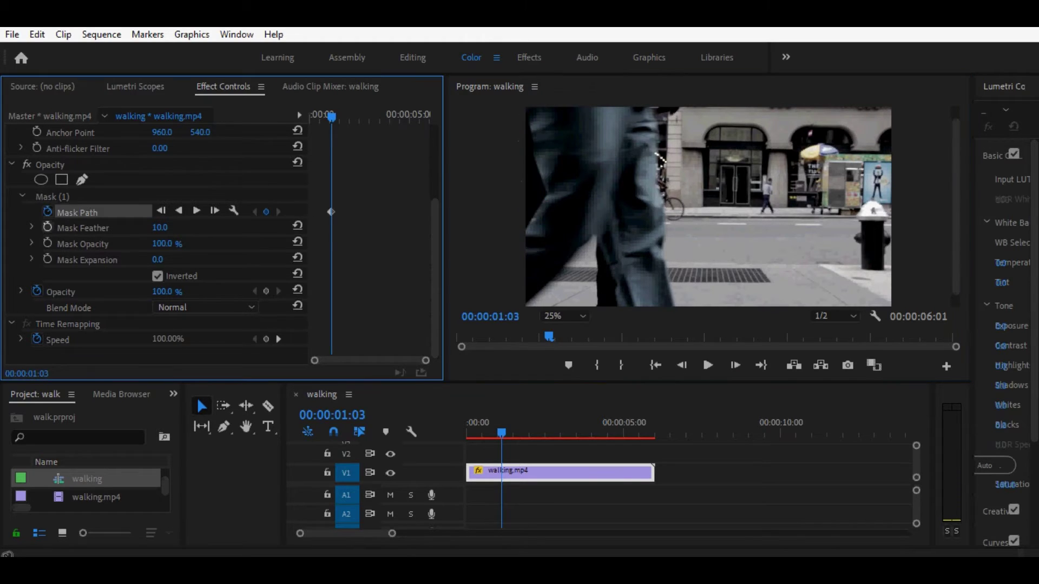
left_click(48, 227)
left_click(48, 243)
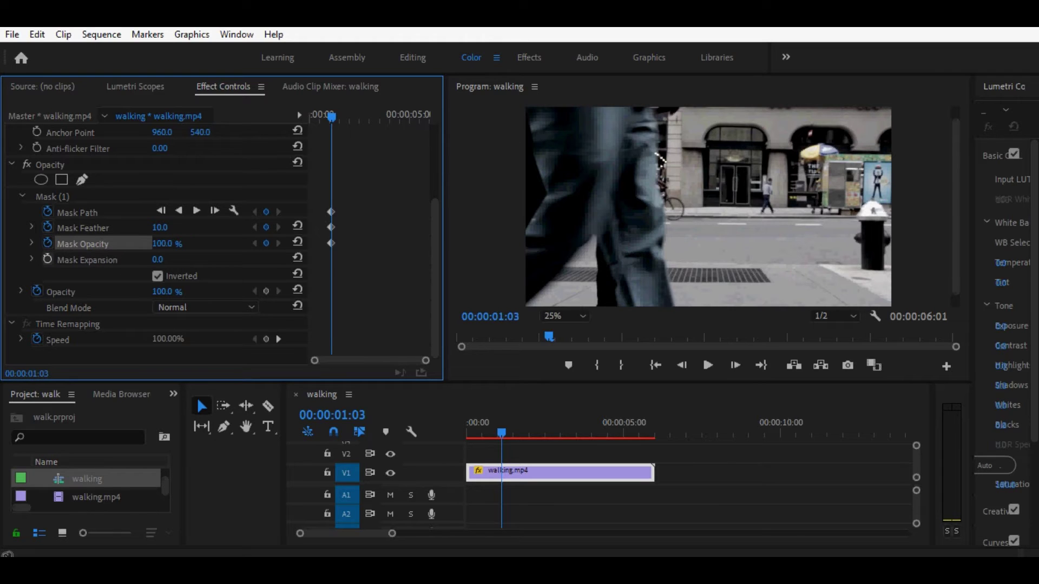
left_click(48, 259)
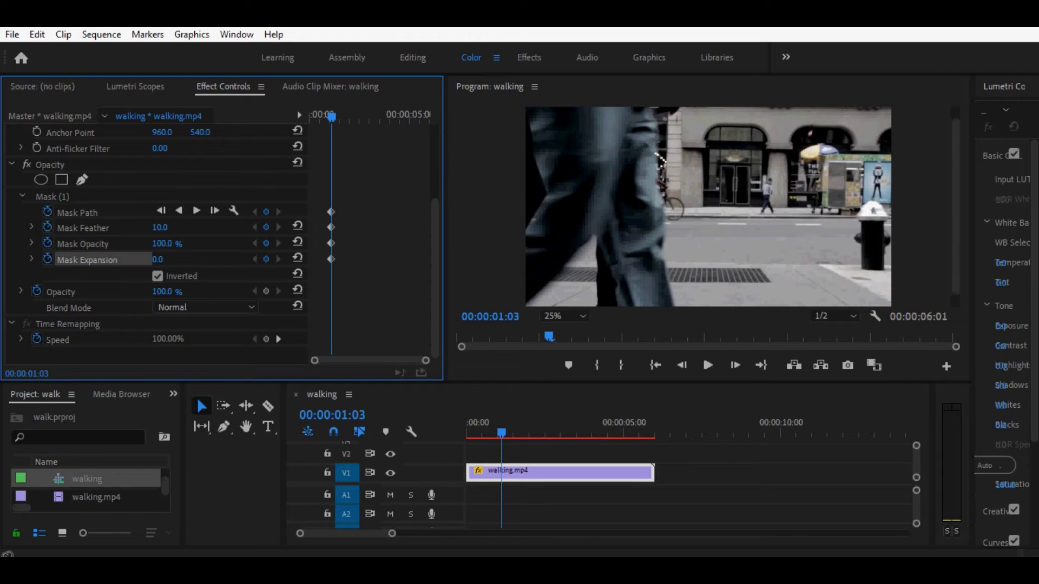
- Set the mask's Feather to 20 and its Expansion to 20
left_click(160, 228)
left_click_drag(164, 228, 157, 228)
type("2")
key("Return")
left_click(160, 259)
left_click(161, 259)
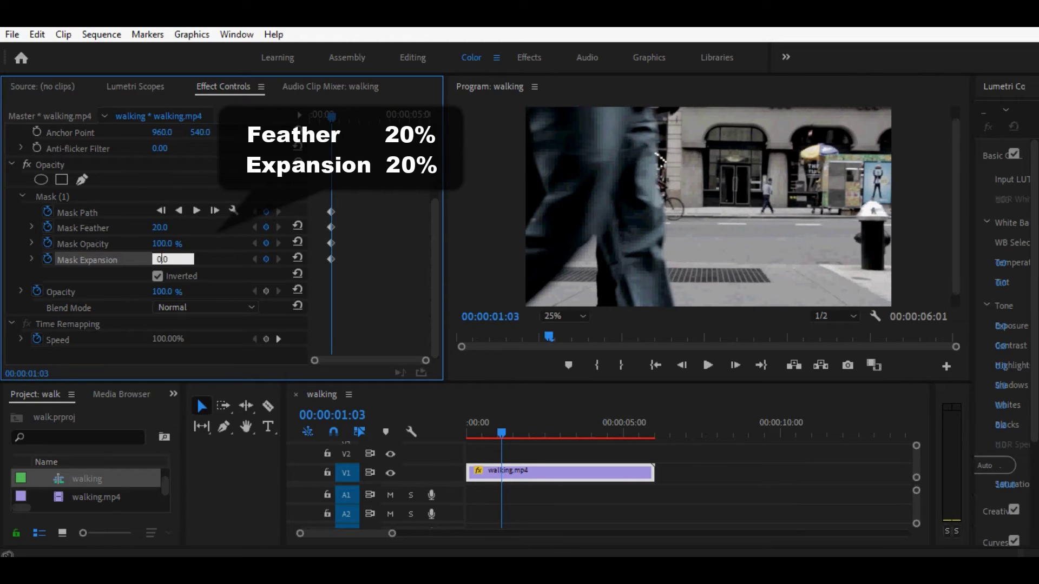
type("2")
key("Tab")
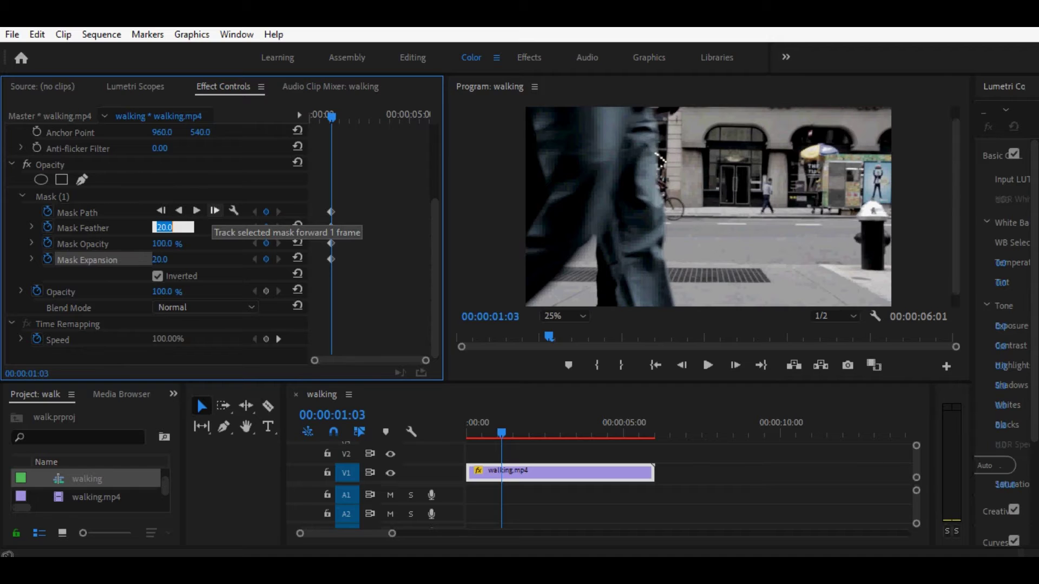
- Track the mask forward one frame to 00:00:01:04 and reshape its path to cover all background left of the leg
left_click(215, 211)
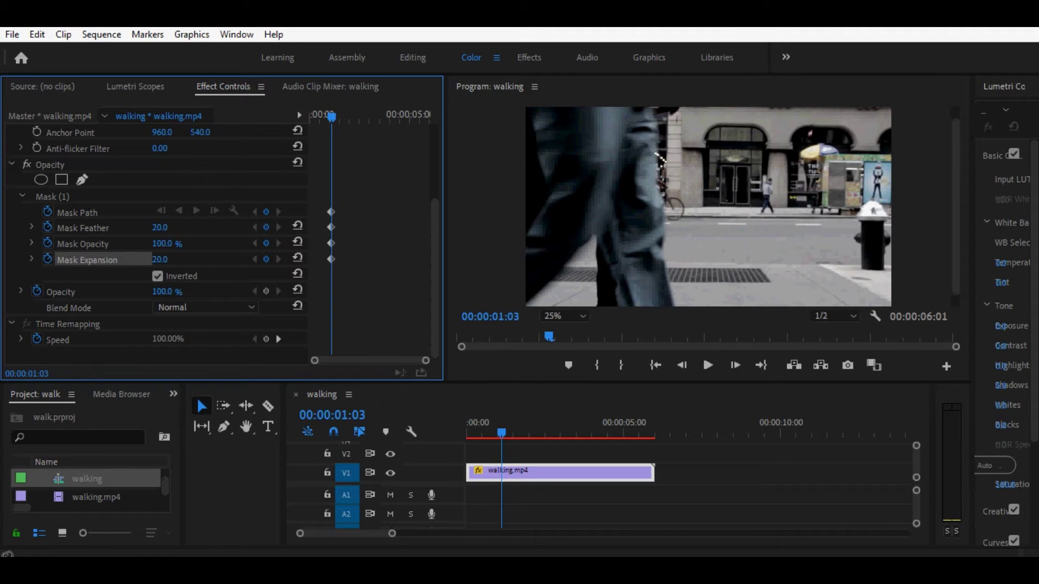
key("Right")
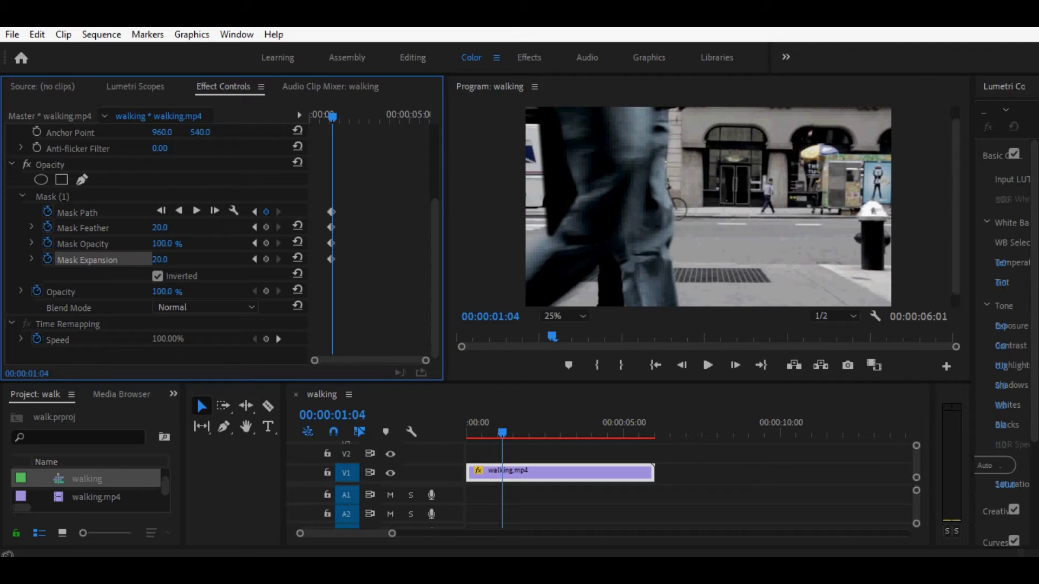
left_click(709, 216)
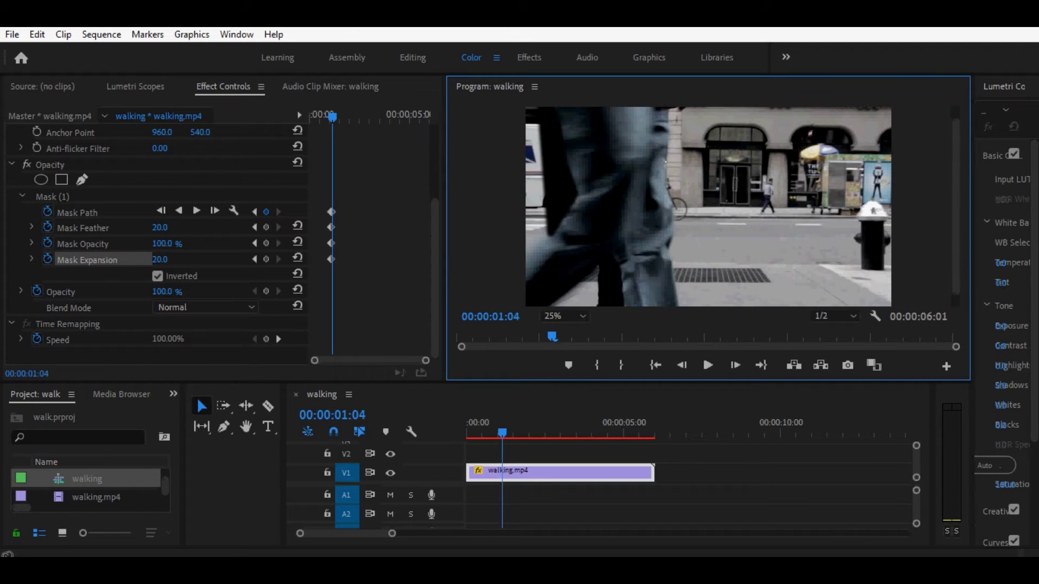
left_click(77, 213)
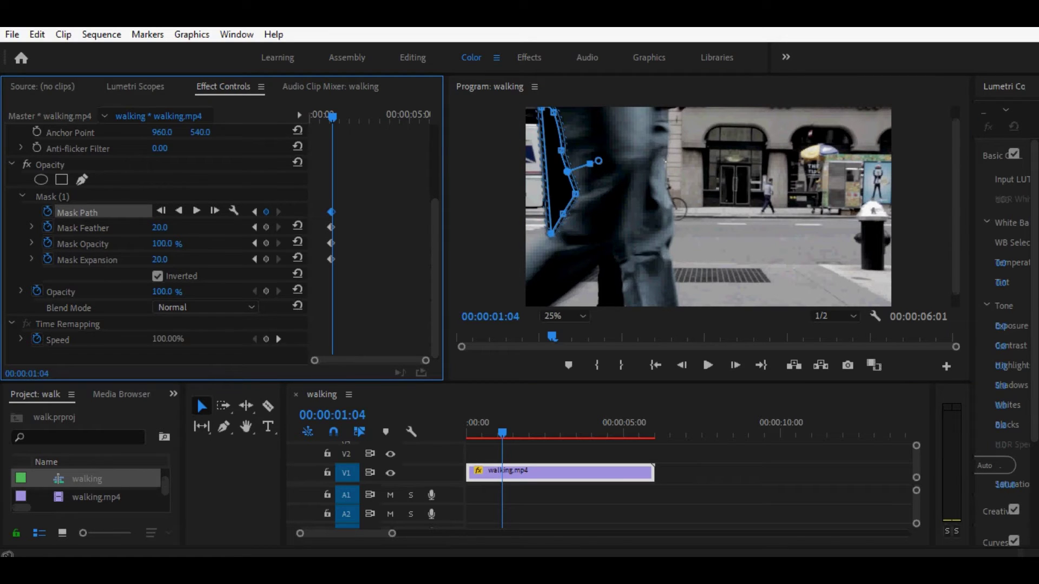
left_click_drag(541, 109, 515, 109)
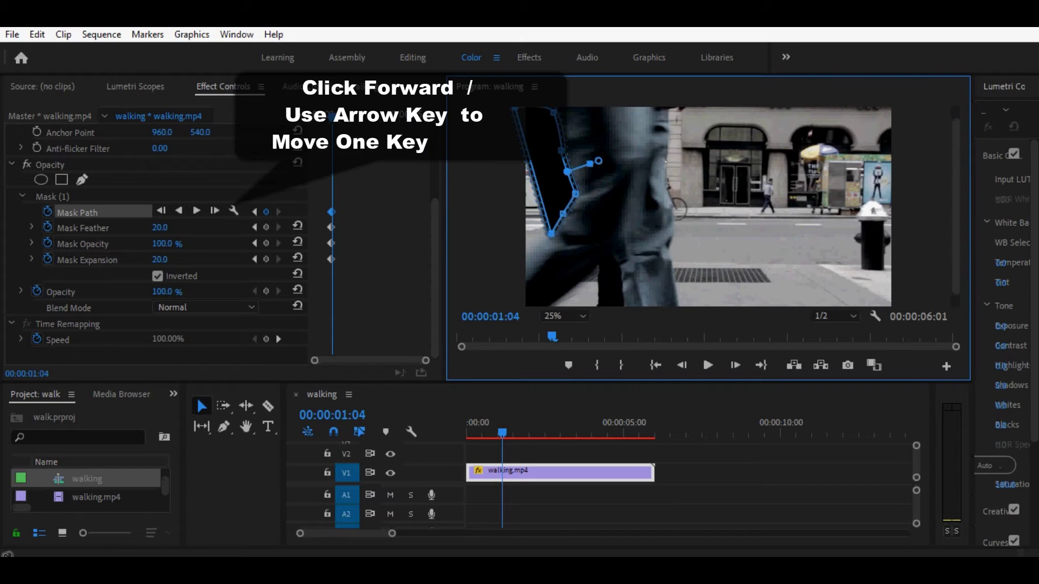
left_click_drag(550, 233, 513, 260)
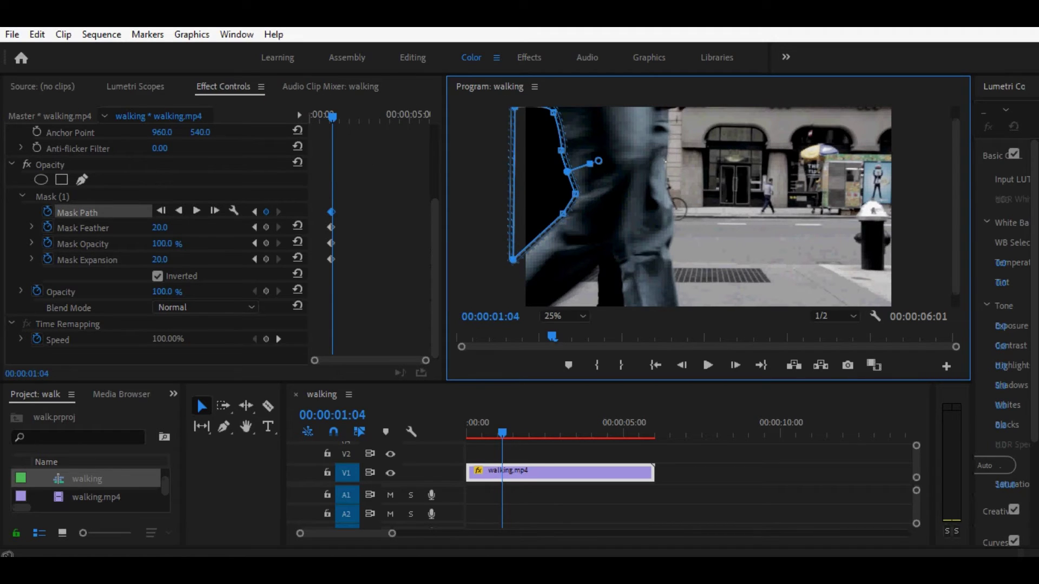
left_click_drag(553, 112, 559, 114)
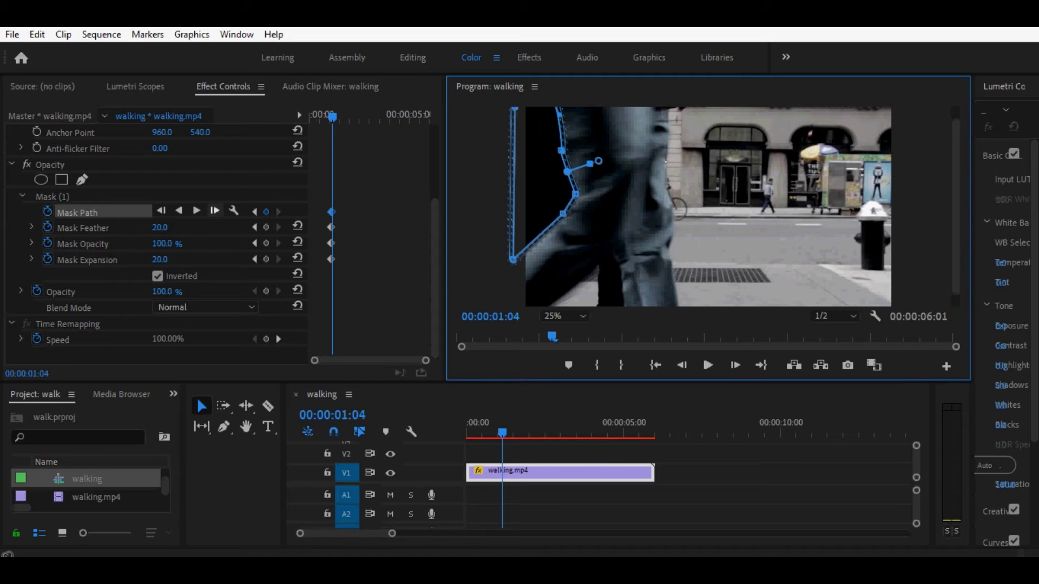
- Track the mask forward to 00:00:01:05 and move its points to follow the back of the leg and the bent knee
left_click(214, 211)
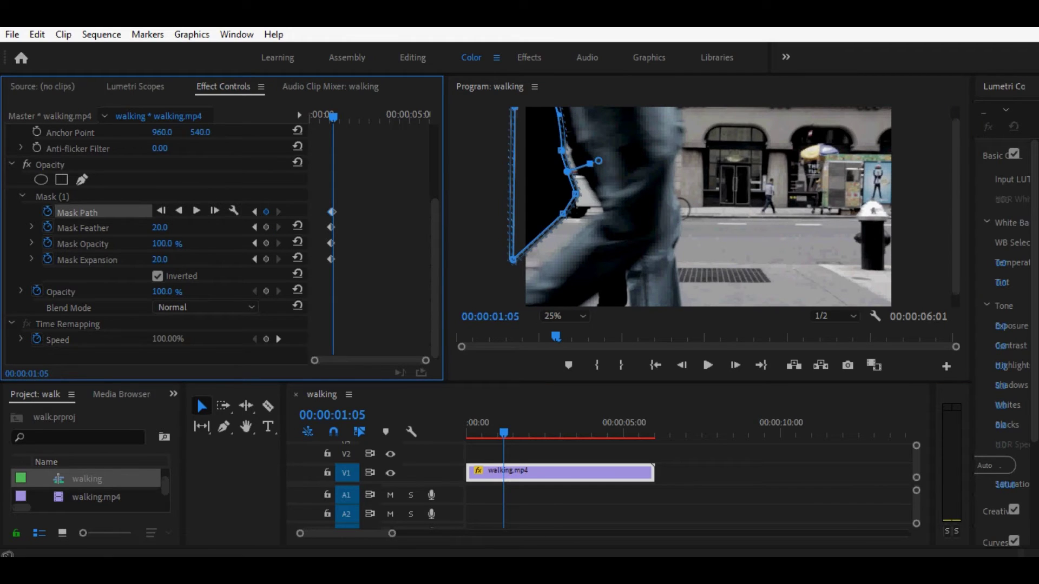
left_click_drag(559, 114, 602, 212)
left_click_drag(559, 150, 566, 146)
left_click(561, 151)
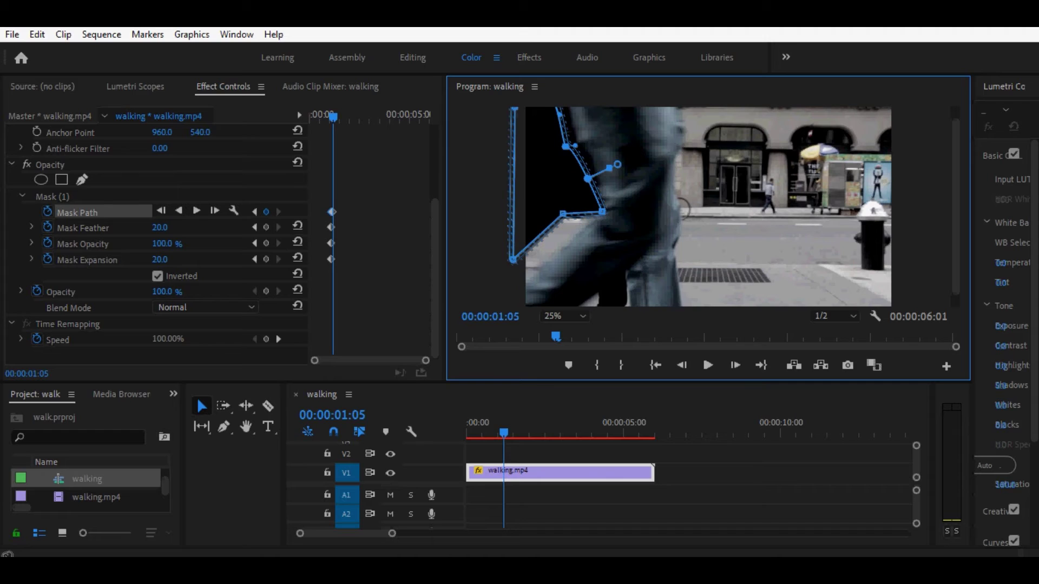
left_click(512, 260)
left_click_drag(513, 259, 514, 293)
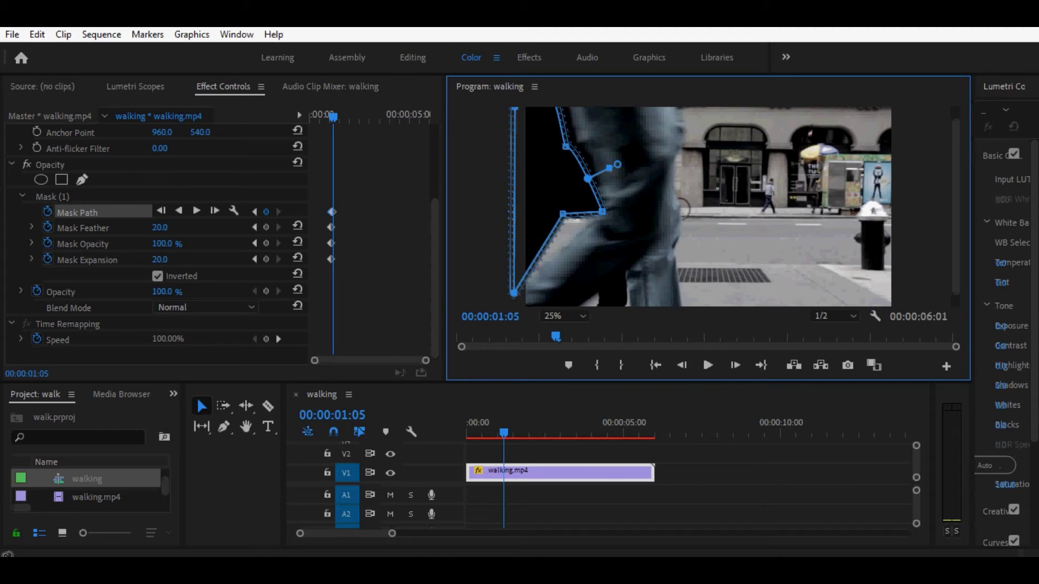
left_click_drag(563, 213, 568, 236)
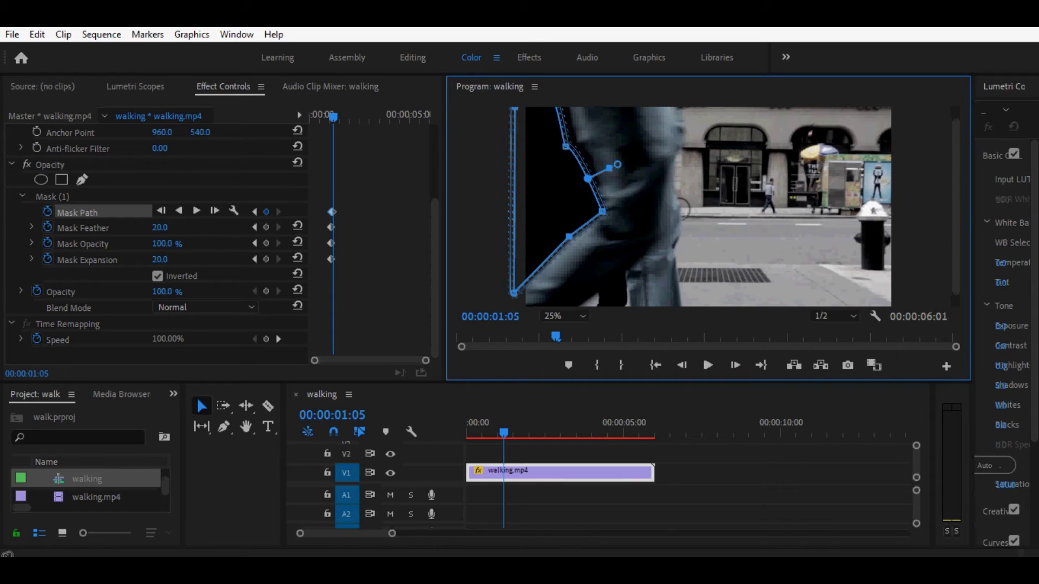
- Track the mask forward one frame to 00:00:01:06 and fit its upper points to the back of the thigh and knee
left_click(214, 210)
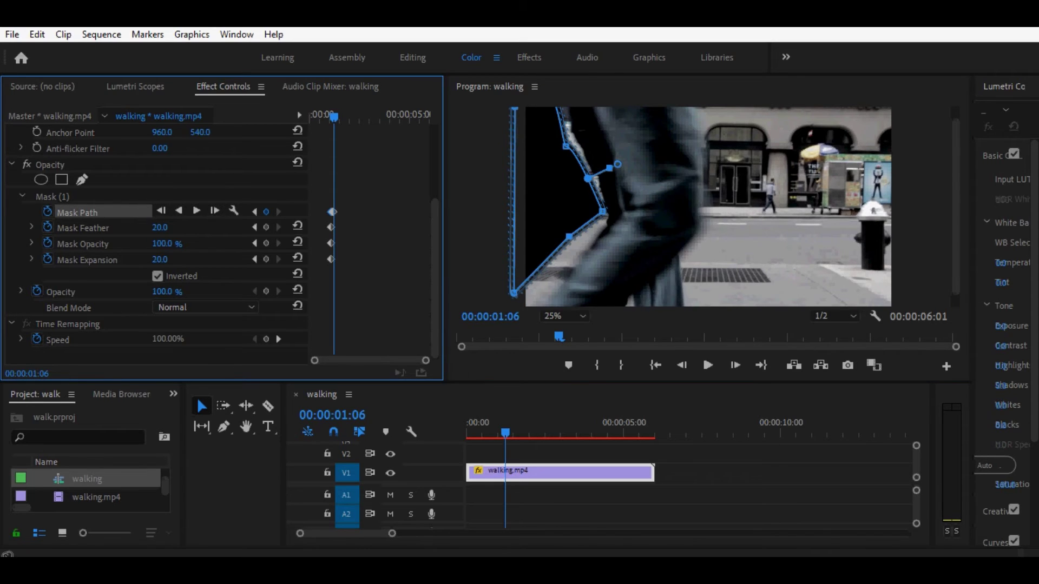
left_click(566, 146)
left_click_drag(566, 146, 572, 144)
left_click_drag(588, 178, 591, 177)
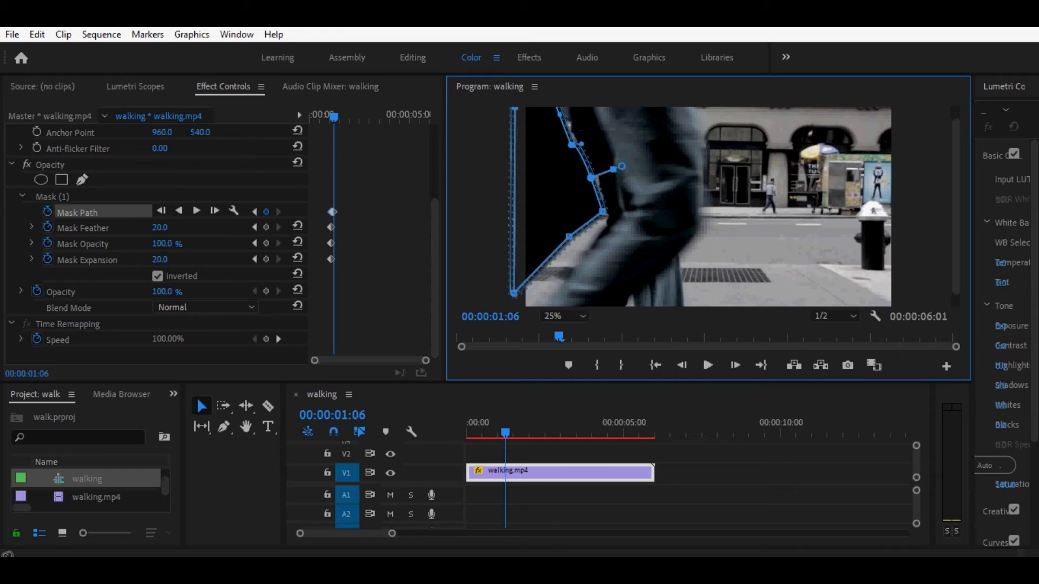
left_click_drag(559, 115, 570, 108)
left_click_drag(591, 178, 591, 180)
left_click_drag(591, 179, 607, 222)
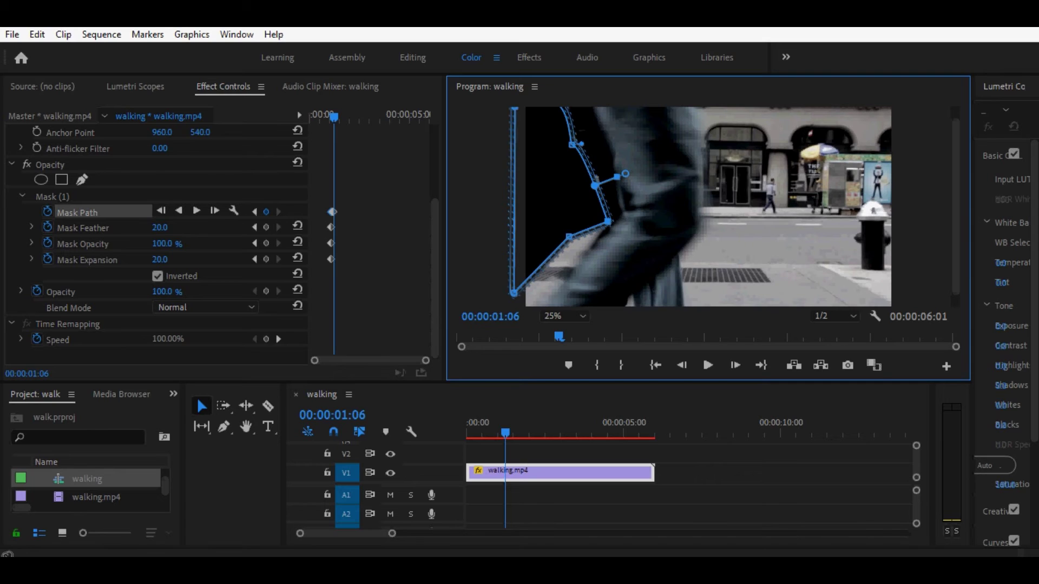
- Extend the mask's lower corner below the frame and pull its lower points against the back of the bent leg
left_click_drag(514, 293, 516, 328)
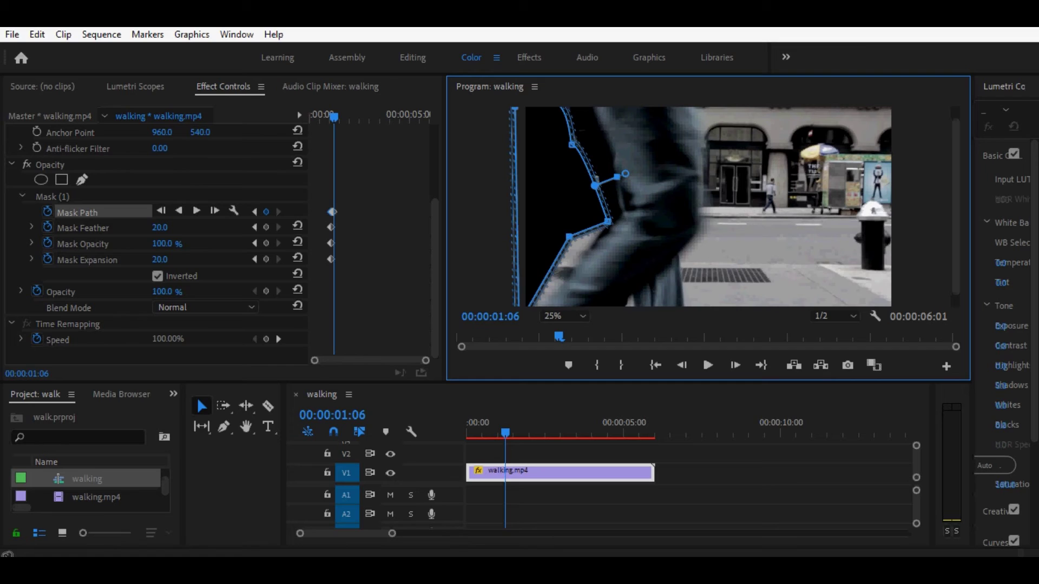
left_click_drag(569, 237, 585, 260)
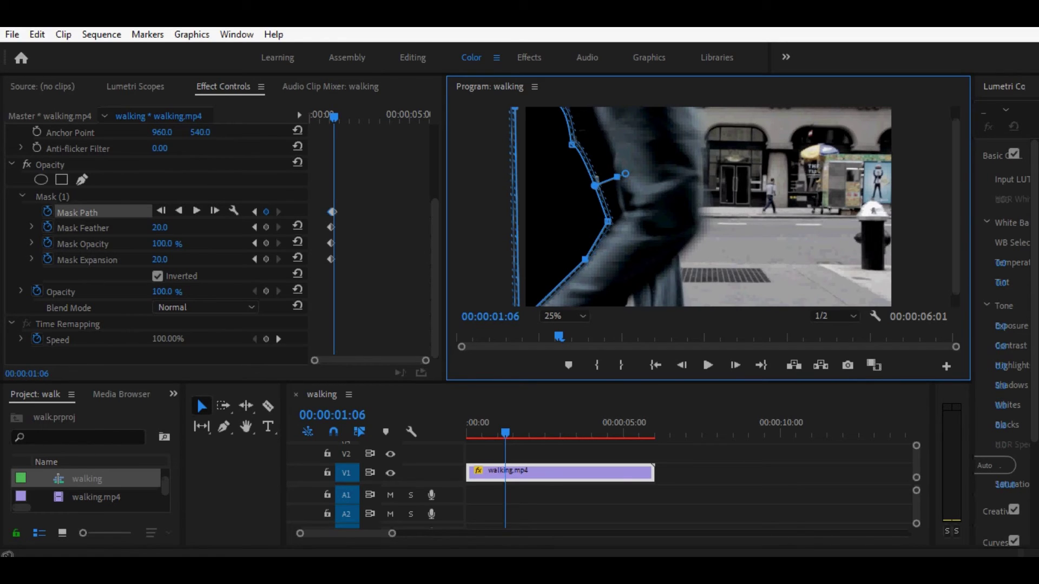
mouse_move(596, 185)
left_mouse_down()
mouse_move(583, 156)
mouse_move(601, 186)
left_mouse_up()
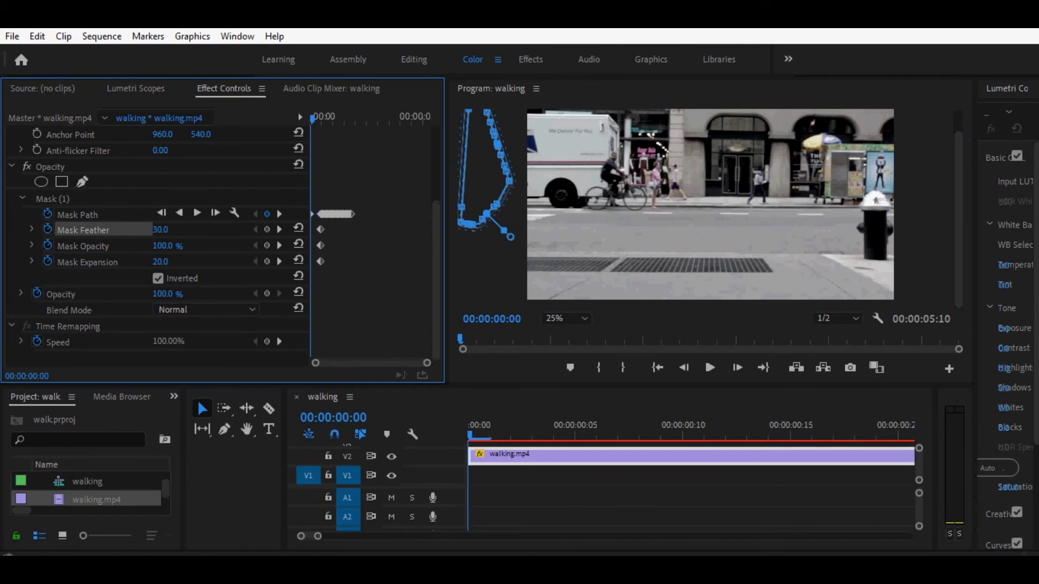
- Review the mask animation from the clip's start through 00:00:02:01 and step back to the first masked frame at 00:00:00:07
left_click(470, 435)
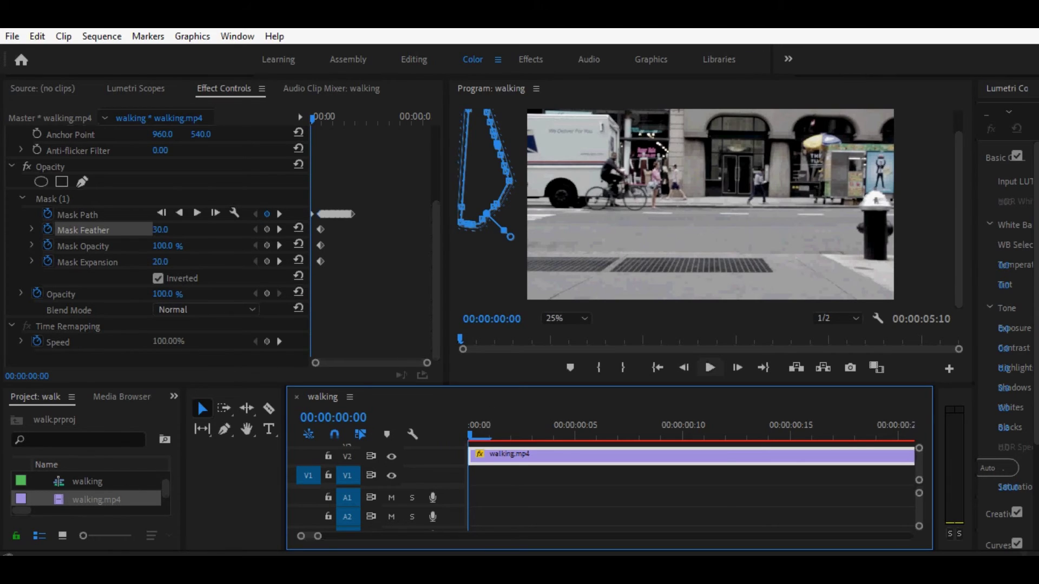
left_click_drag(312, 120, 318, 120)
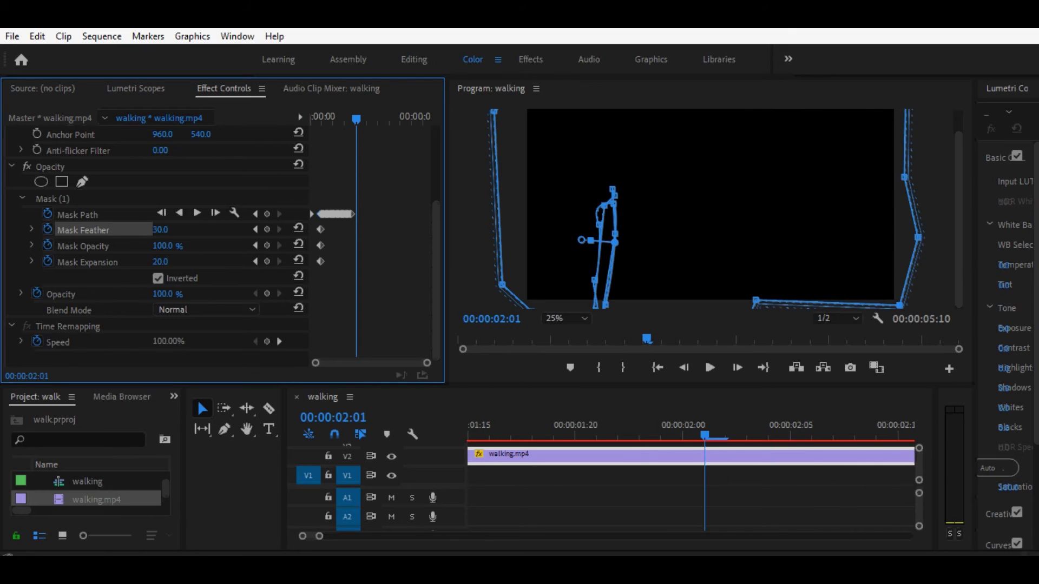
key("Left")
key("Left")
key("Left")
key("Left")
key("Left")
key("Left")
key("Left")
key("Left")
key("Left")
key("Left")
key("Left")
key("Left")
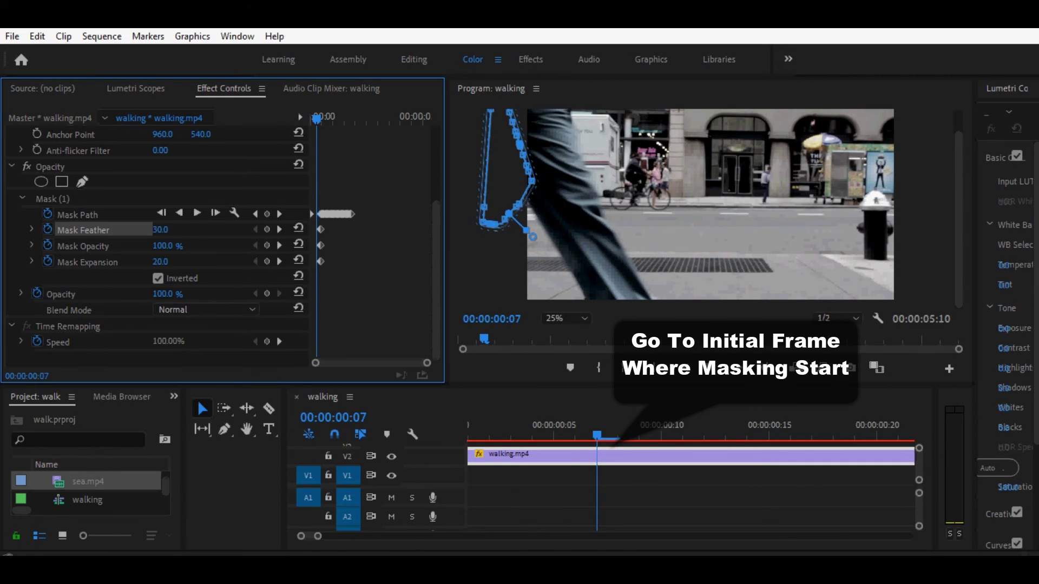
- Add sea.mp4 to V1 beneath the walking clip without its linked audio, starting at 00:00:00:06
left_click_drag(88, 481, 597, 475)
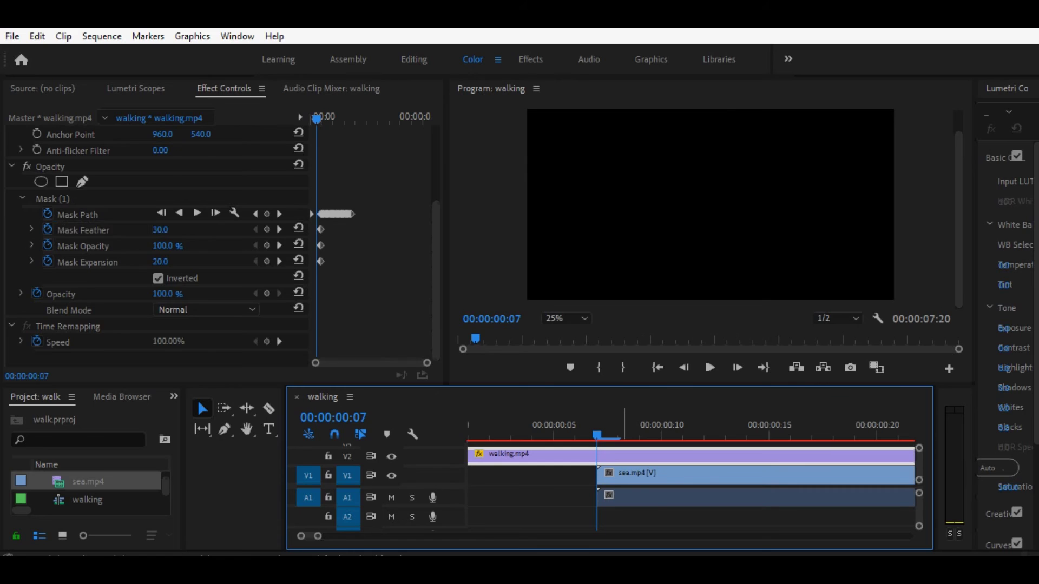
right_click(622, 475)
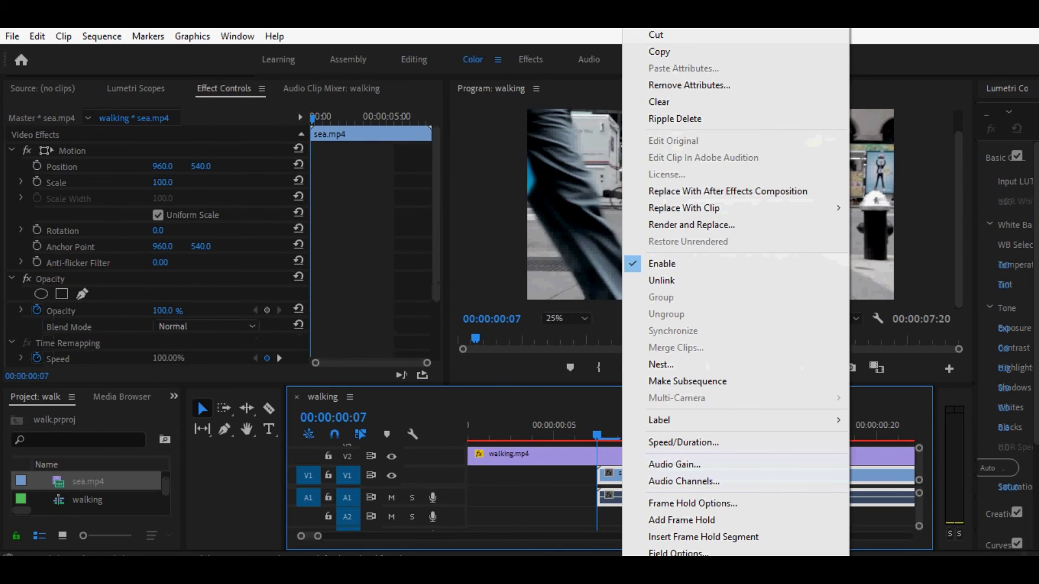
left_click(661, 280)
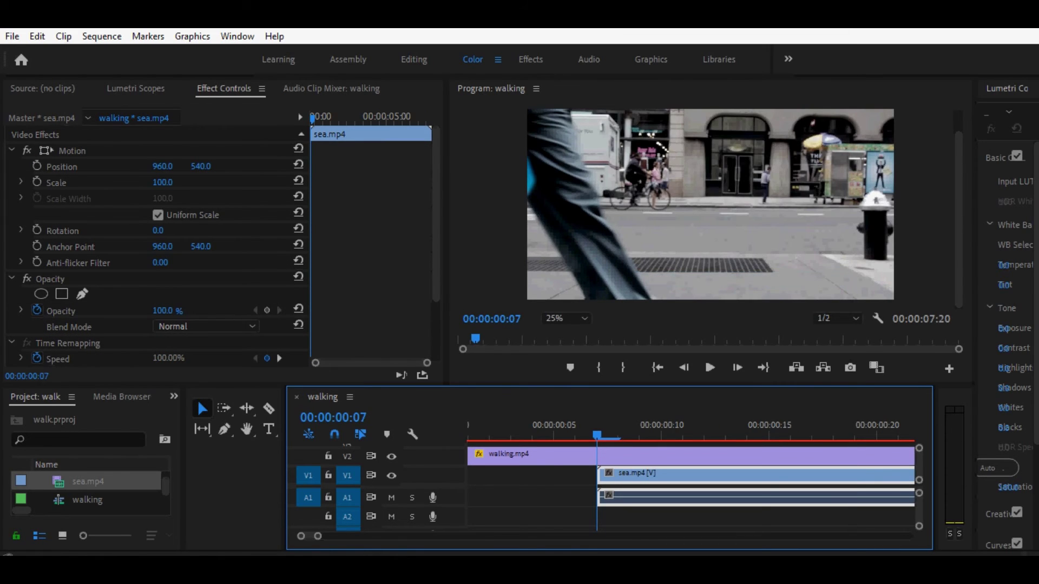
left_click(646, 498)
key("Delete")
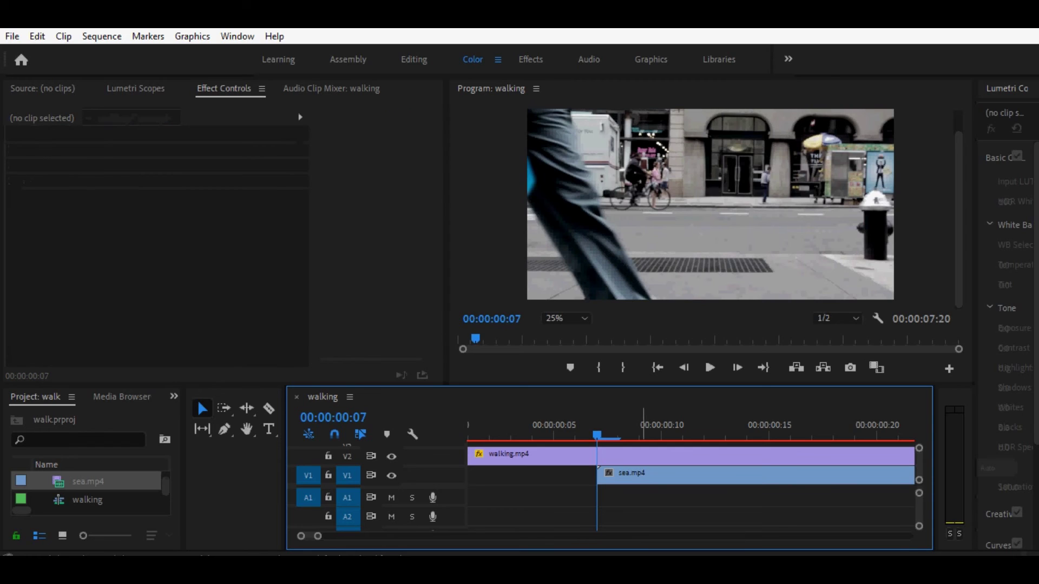
left_click_drag(639, 475, 615, 475)
- Step frame by frame from the sequence start to 00:00:00:21 to check how the mask uncovers sea.mp4 behind the walker
left_click(469, 432)
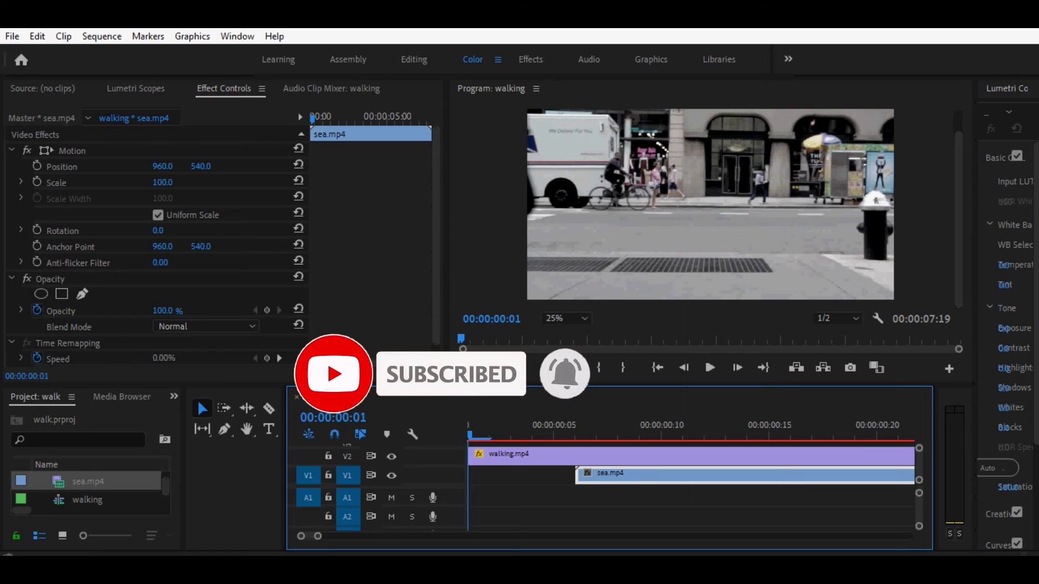
key("Right")
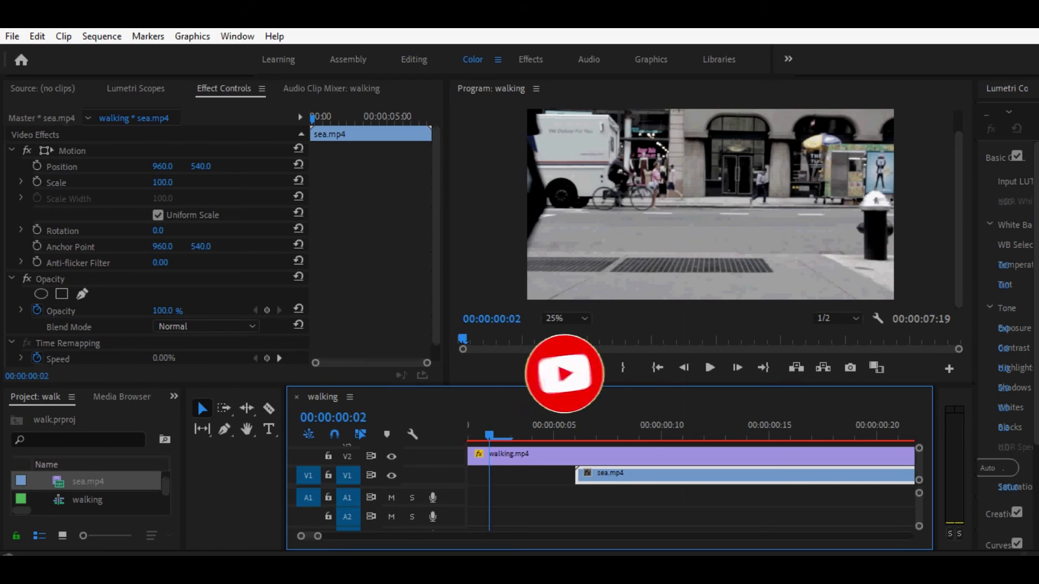
key("Right")
key("Right")
key("Right")
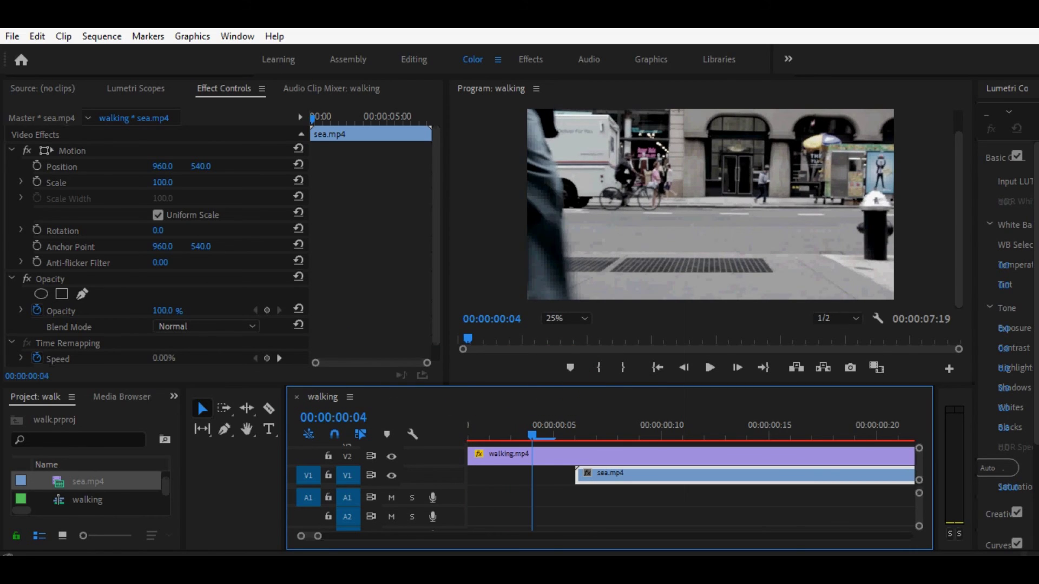
key("Right")
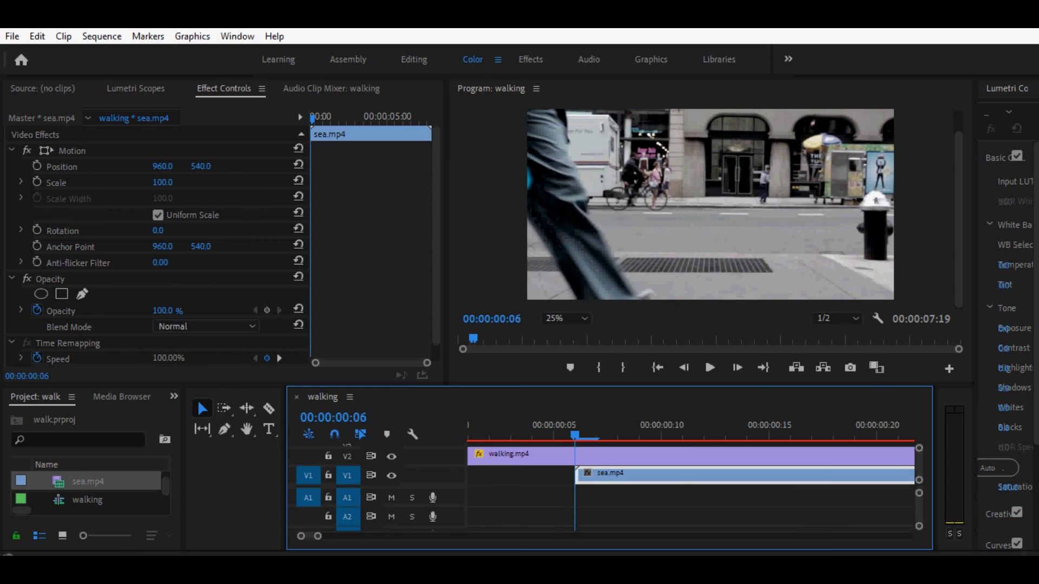
key("Right")
key("Right")
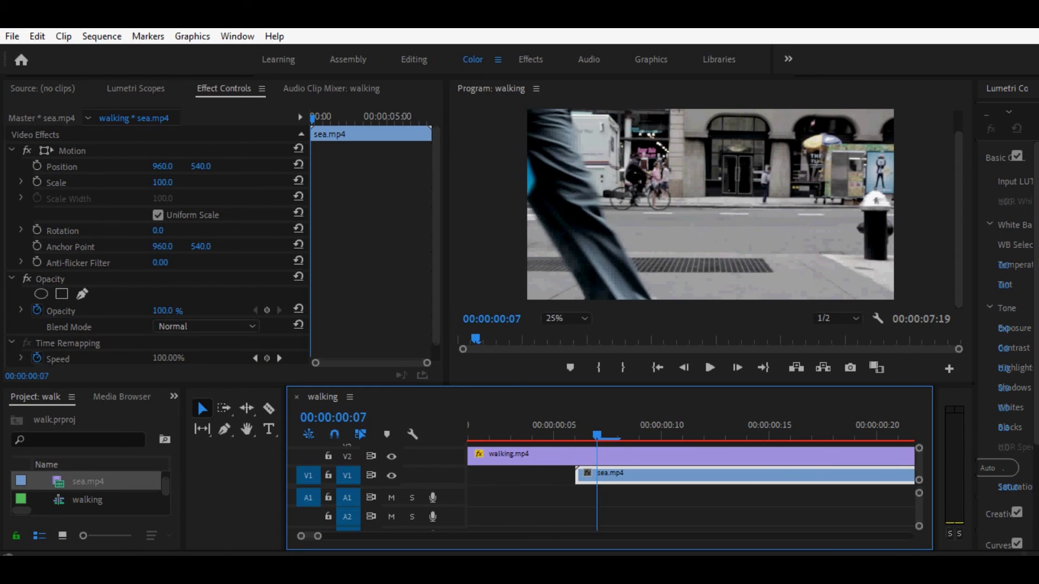
key("Right")
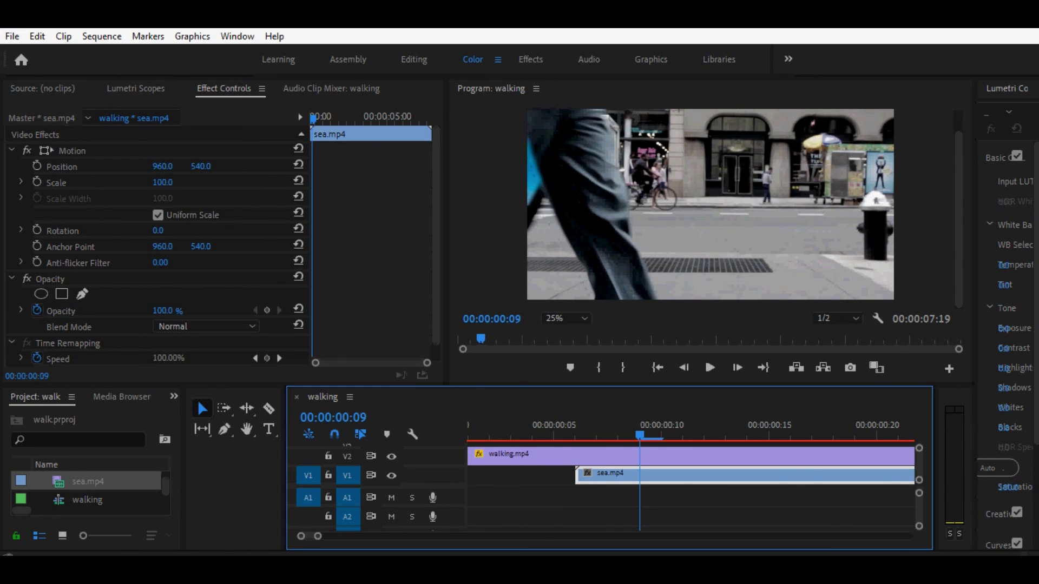
key("Right")
key("Right")
key("Right")
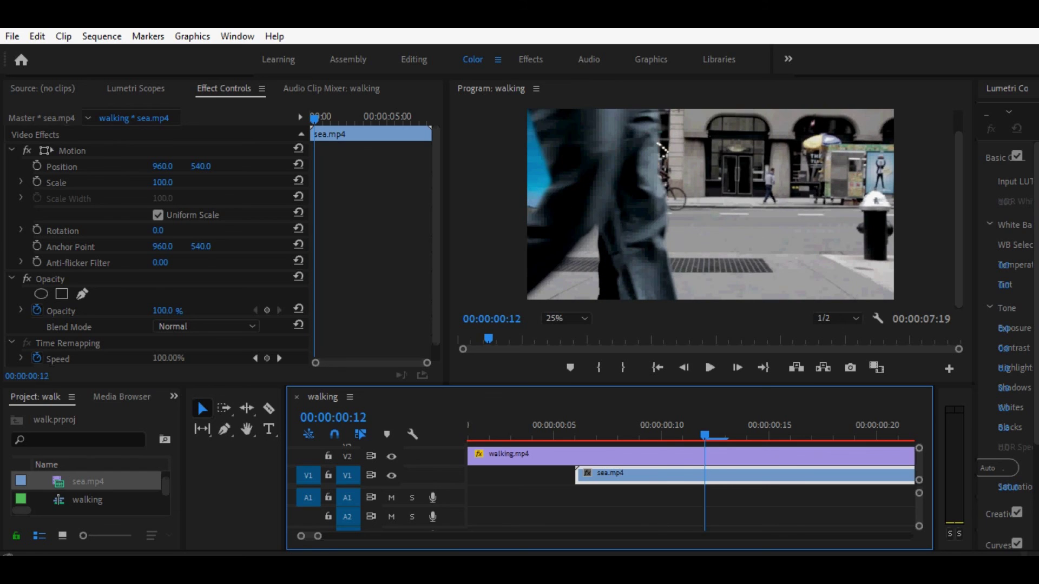
key("Right")
key("Right")
key("Right")
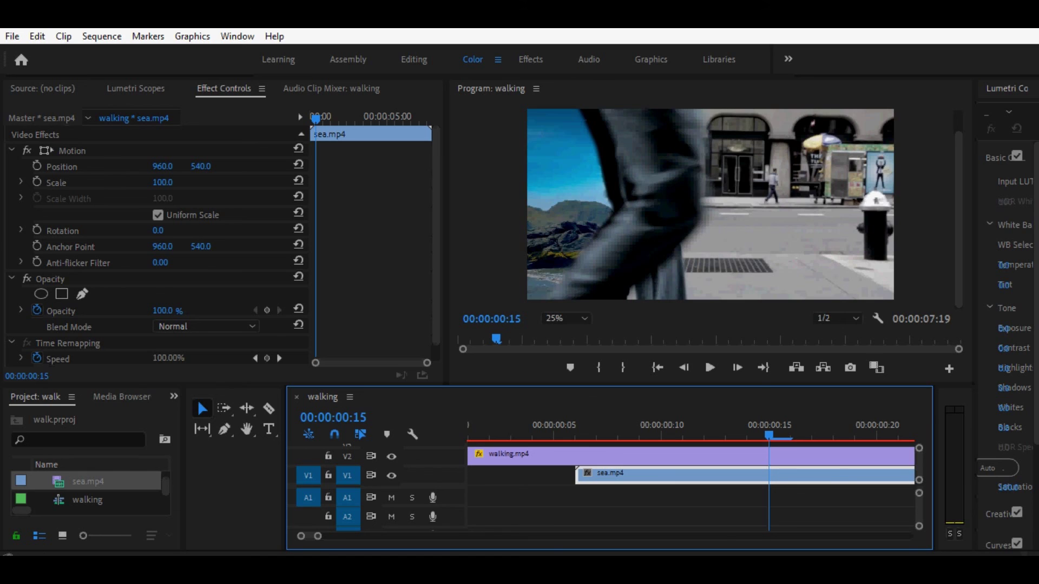
key("Right")
key("Right")
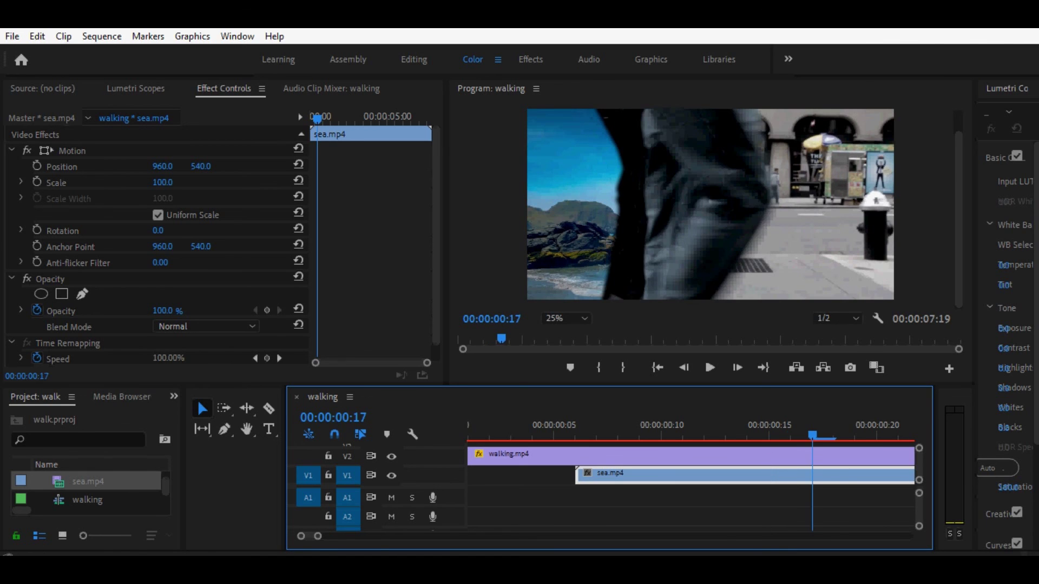
key("Right")
key("Right")
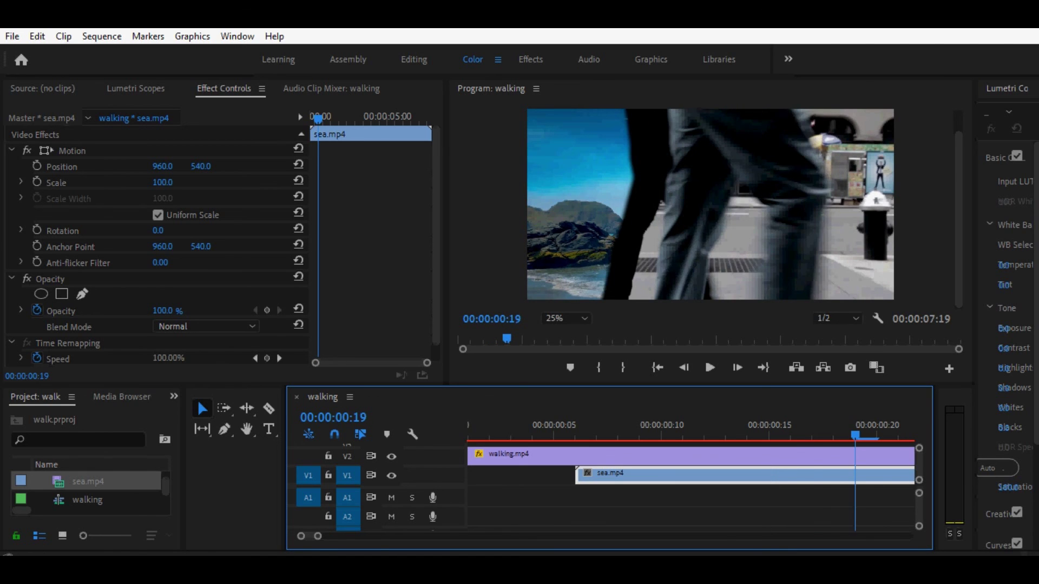
key("Right")
key("Right")
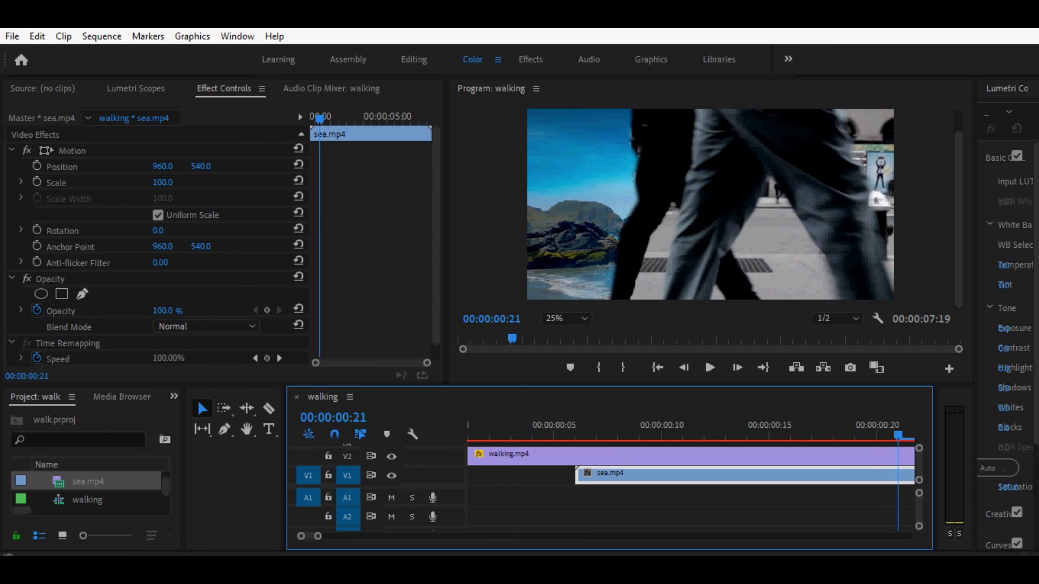